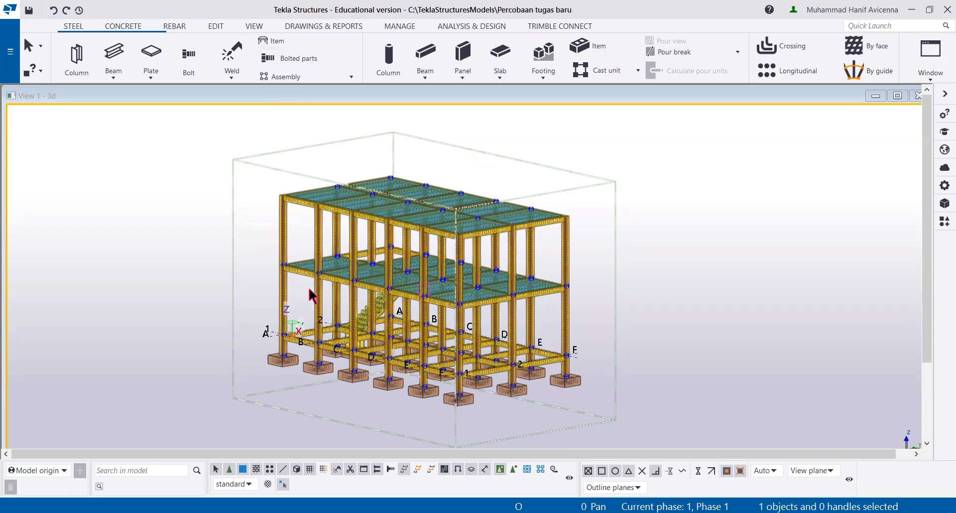
pyautogui.moveTo(307, 275); pyautogui.dragTo(302, 257, button='middle')
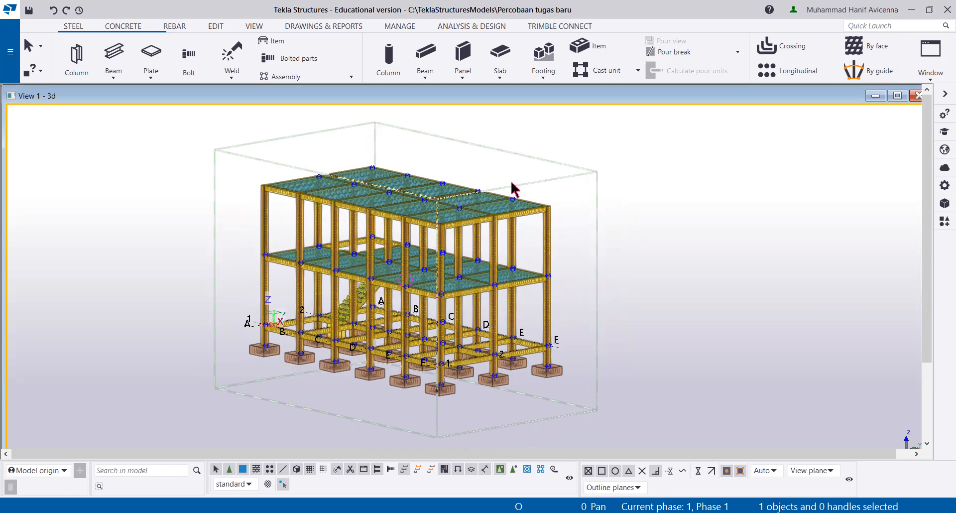
pyautogui.scroll(1, 511, 183)
pyautogui.moveTo(424, 211); pyautogui.dragTo(429, 190, button='middle')
pyautogui.moveTo(370, 194); pyautogui.dragTo(378, 204, button='middle')
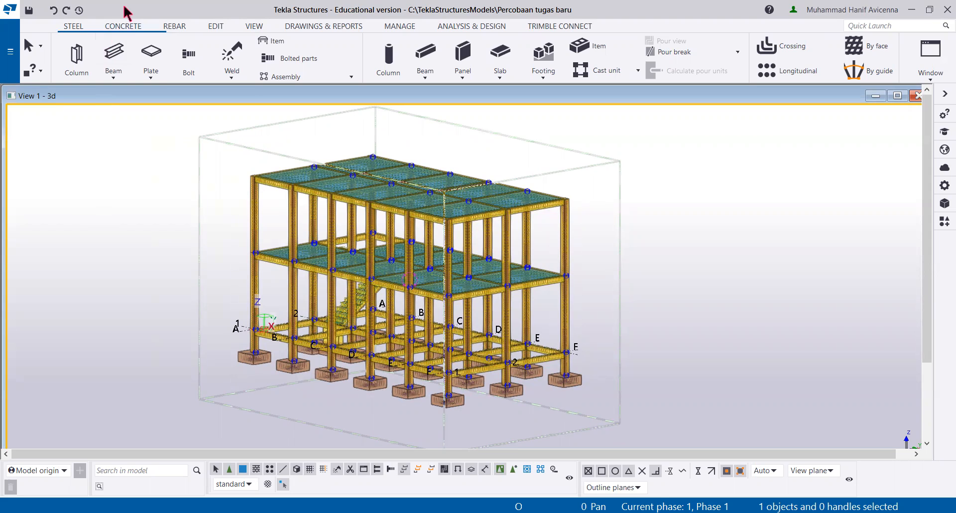
# Step: Open the drawing layout editor and maximize its window
pyautogui.click(323, 26)
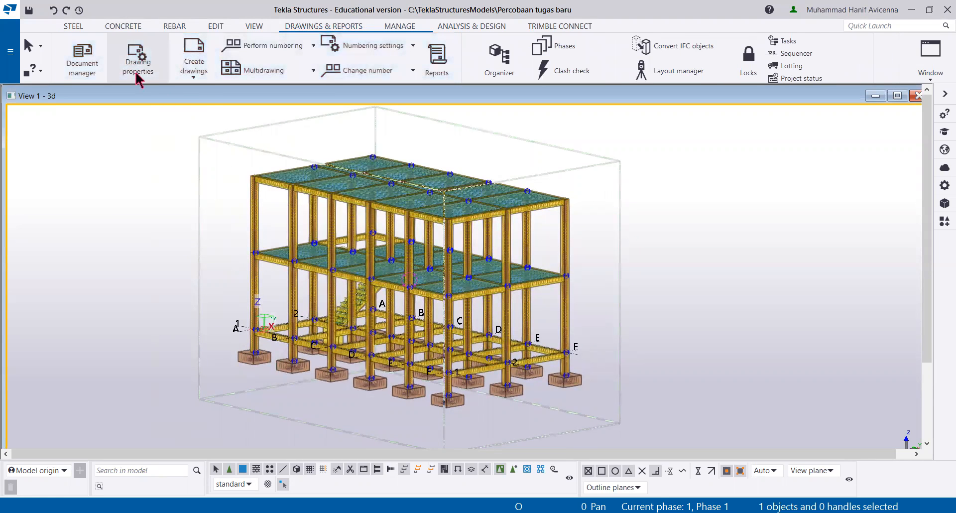
pyautogui.click(135, 77)
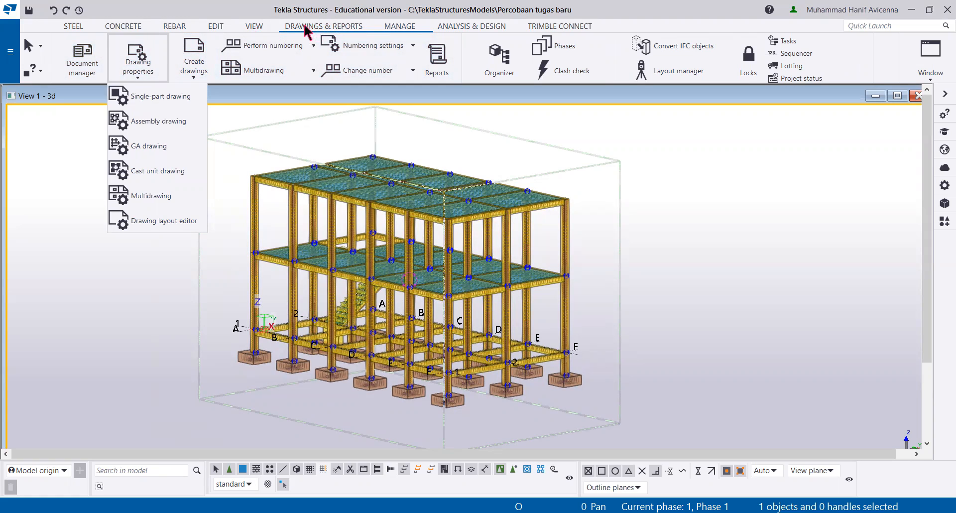
pyautogui.click(151, 222)
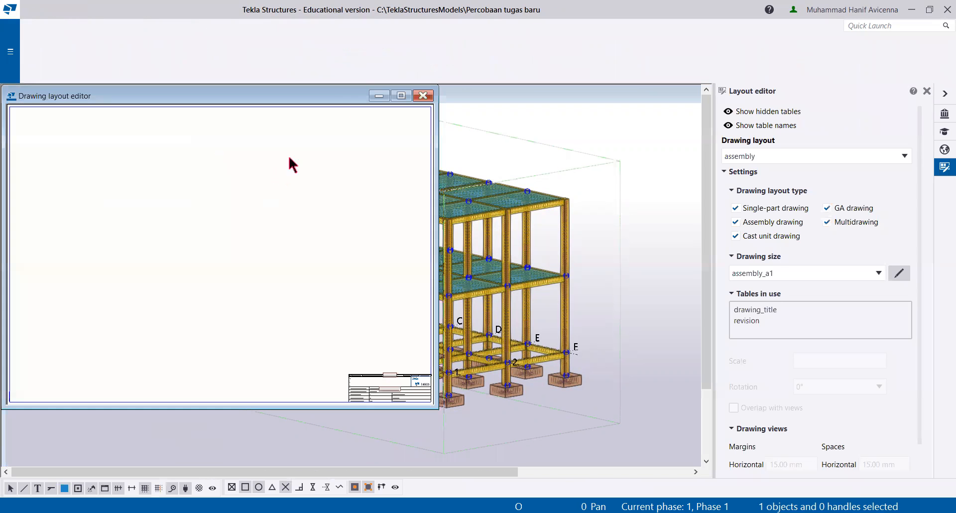
pyautogui.click(401, 95)
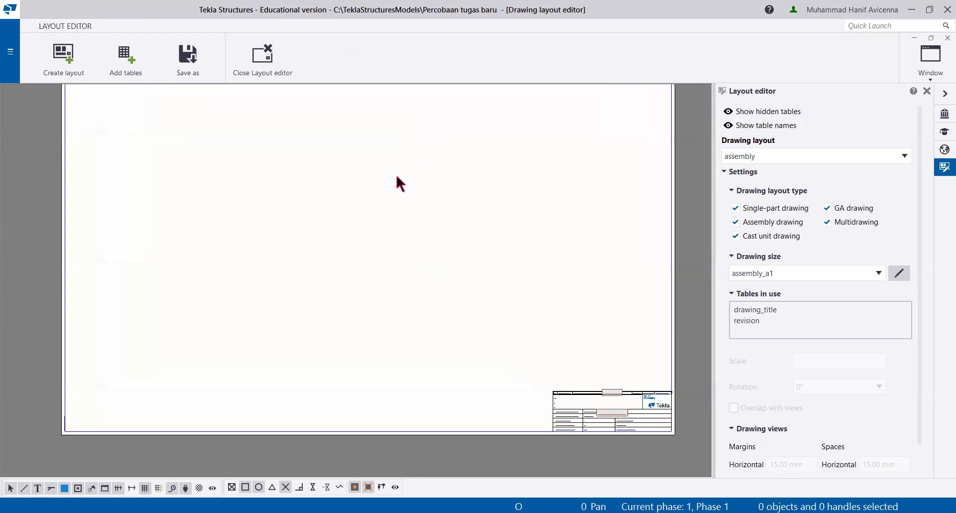
# Step: Create a drawing layout named KOP GAMBAR KERJA A3 with drawing size A3
pyautogui.click(70, 73)
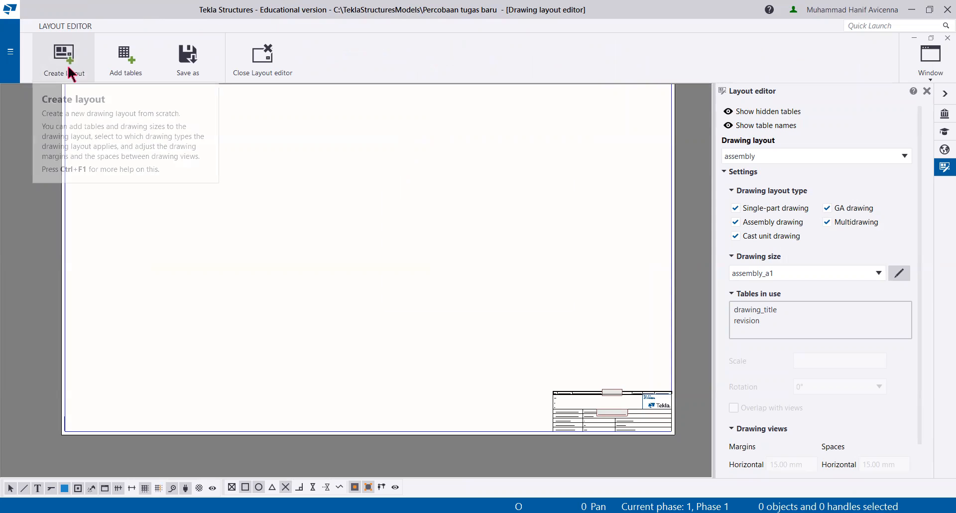
pyautogui.moveTo(472, 228); pyautogui.dragTo(379, 225)
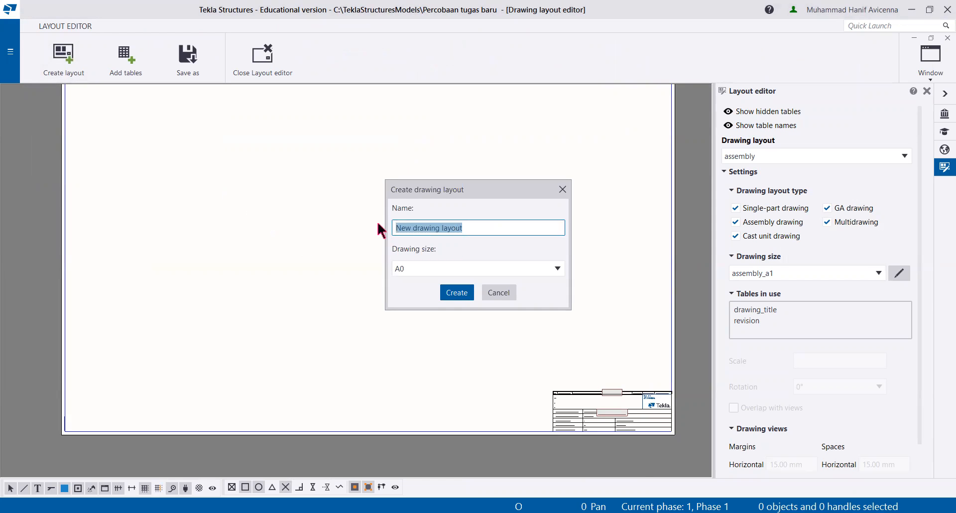
pyautogui.write('GAMB')
pyautogui.press('BackSpace')
pyautogui.press('BackSpace')
pyautogui.press('BackSpace')
pyautogui.press('BackSpace')
pyautogui.write('KO')
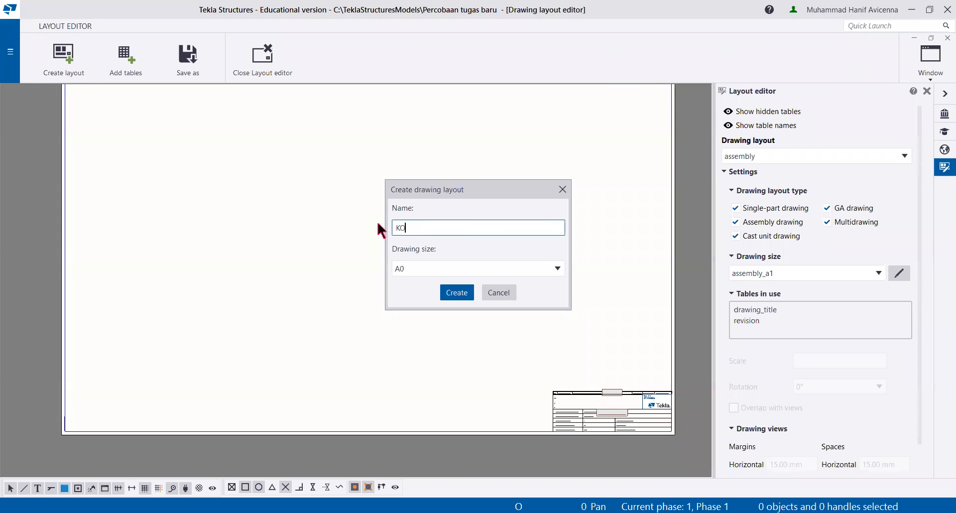
pyautogui.write('P GAMBAR KERJA A3')
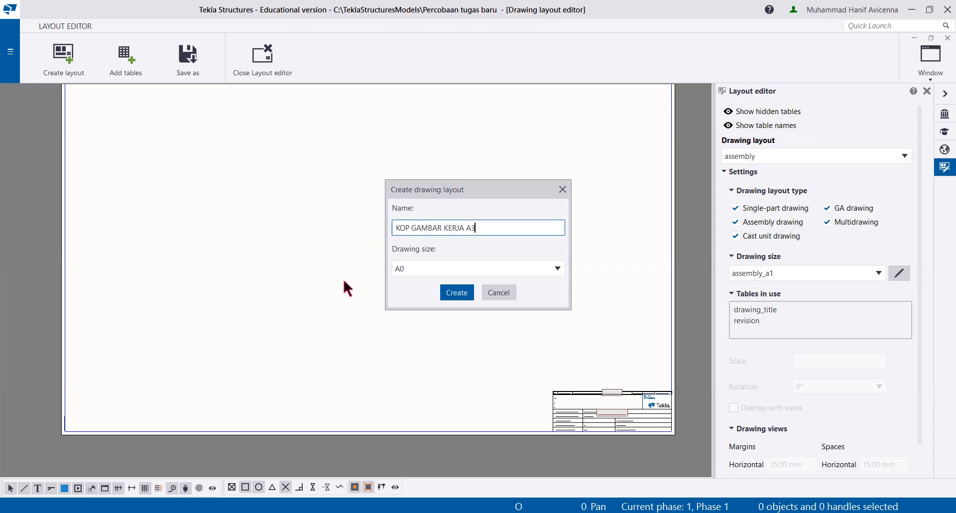
pyautogui.click(416, 272)
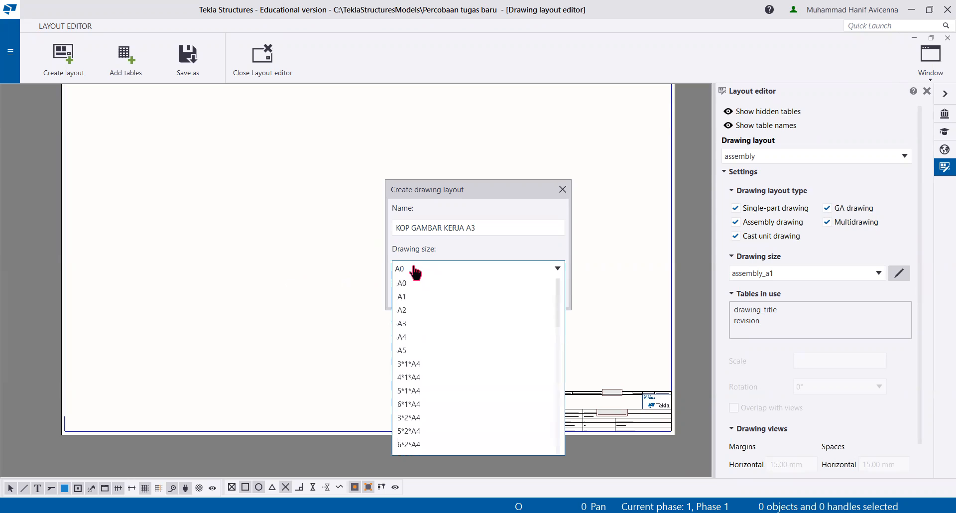
pyautogui.click(413, 326)
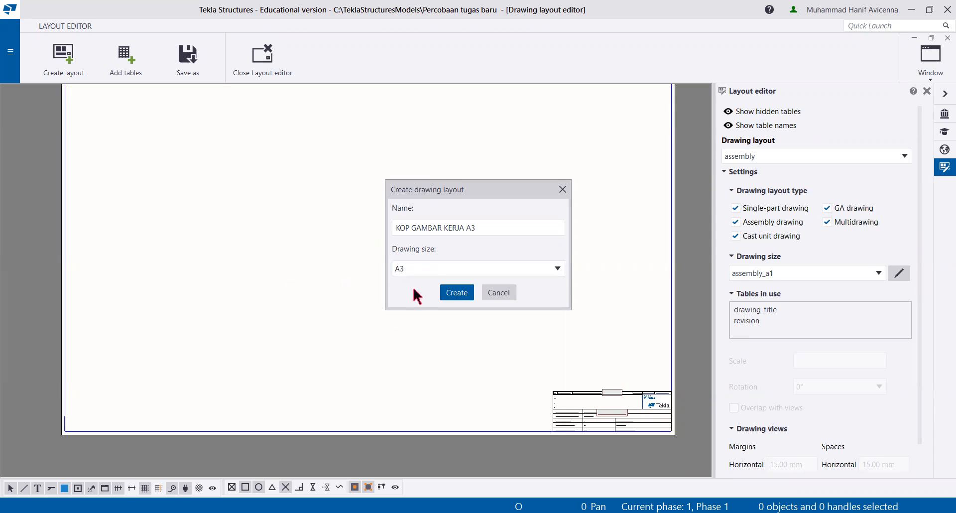
pyautogui.click(457, 293)
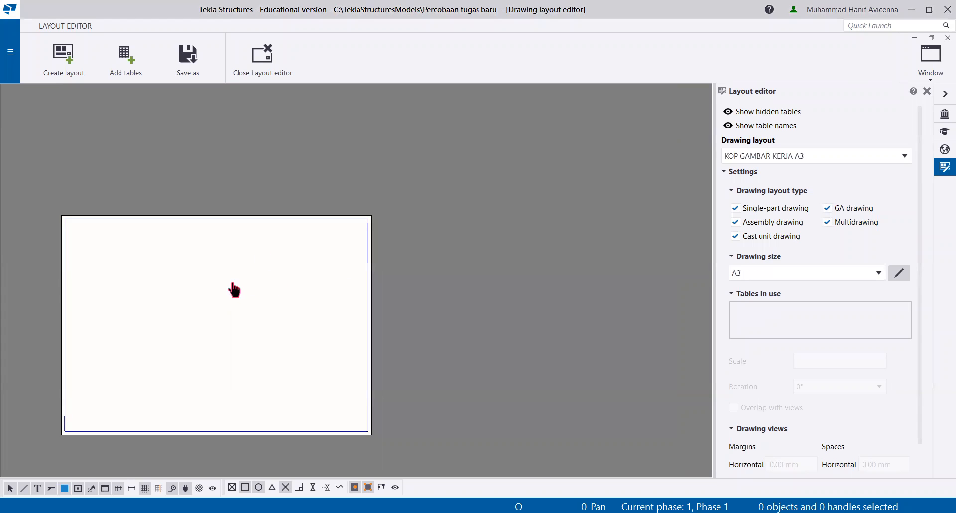
# Step: Insert the drawing_title table at the lower-right corner of the sheet's frame
pyautogui.scroll(3, 299, 239)
pyautogui.scroll(-2, 291, 265)
pyautogui.moveTo(293, 269)
pyautogui.mouseDown(button='middle')
pyautogui.moveTo(347, 234)
pyautogui.moveTo(317, 252)
pyautogui.mouseUp(button='middle')
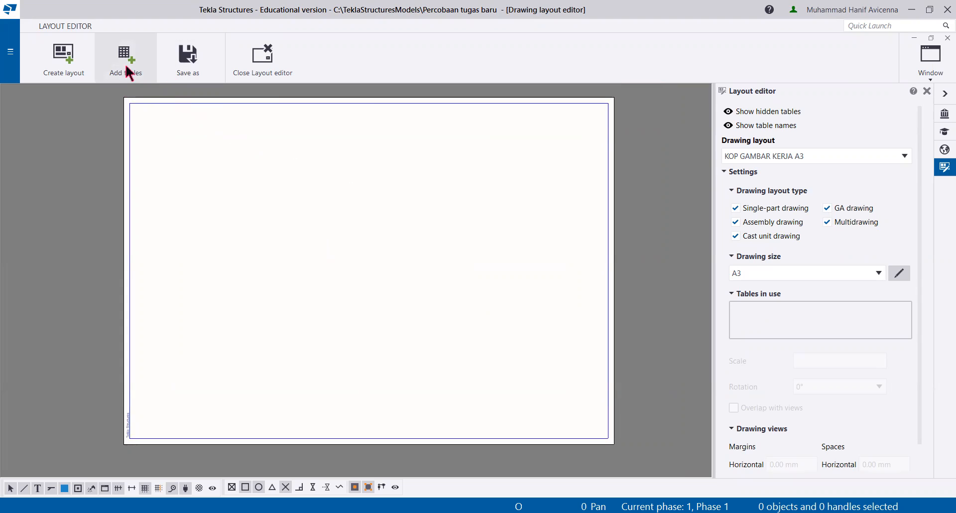
pyautogui.click(126, 67)
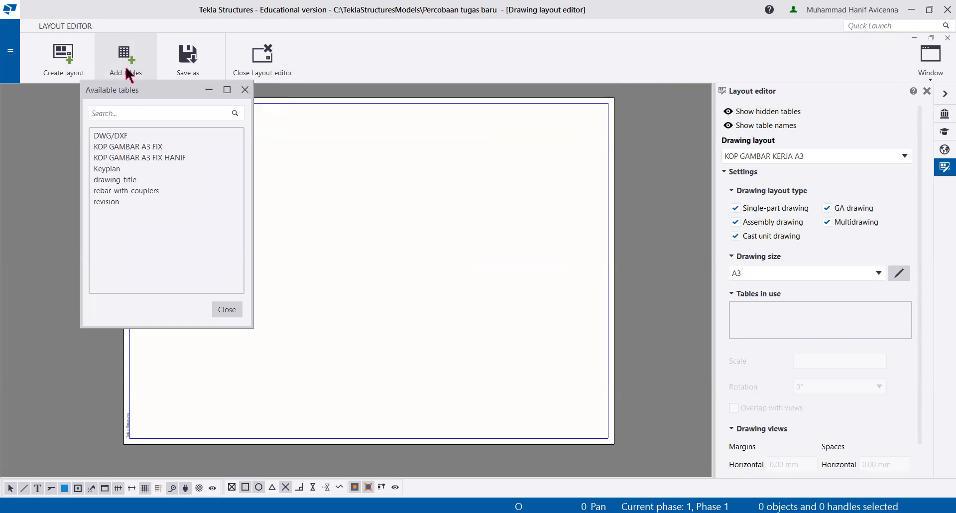
pyautogui.doubleClick(118, 179)
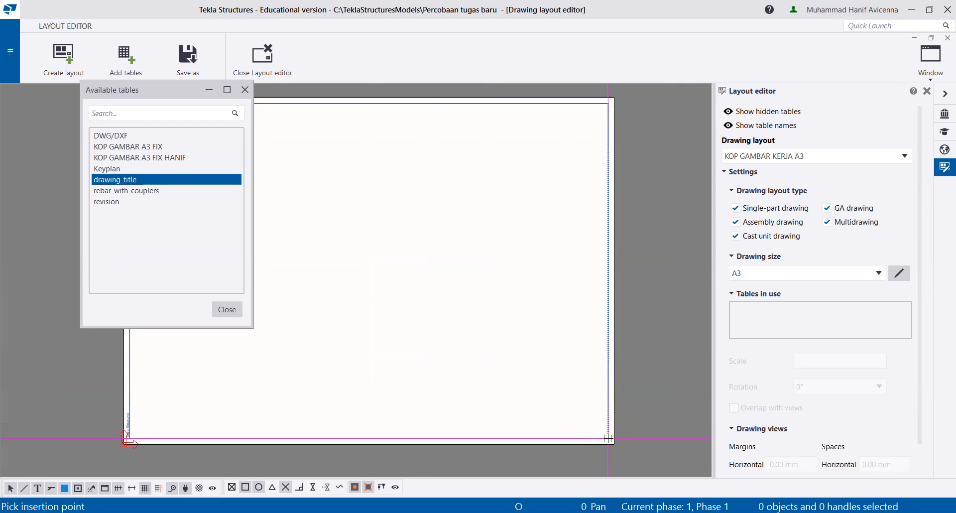
pyautogui.click(608, 438)
pyautogui.scroll(5, 411, 318)
pyautogui.click(226, 310)
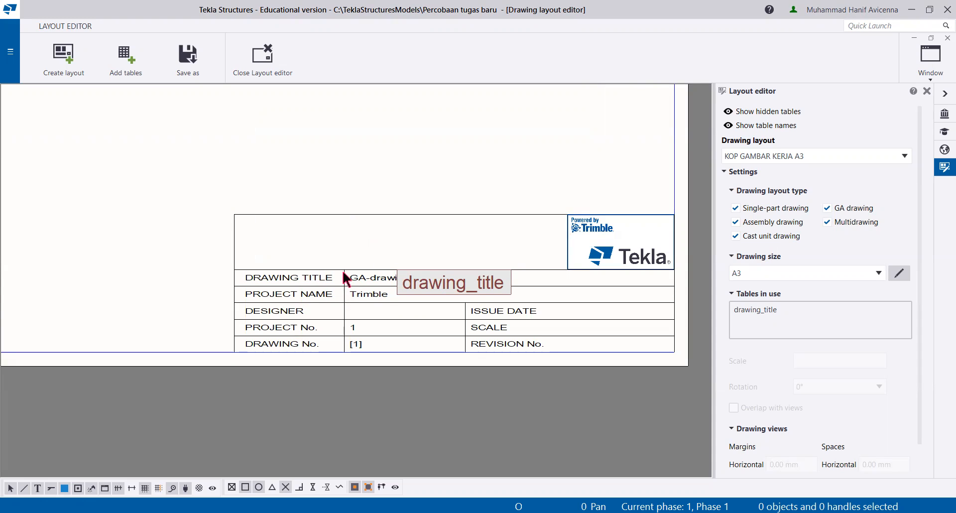
# Step: Open the drawing_title table's template for editing, and delete the table from the layout
pyautogui.click(345, 279)
pyautogui.doubleClick(402, 284)
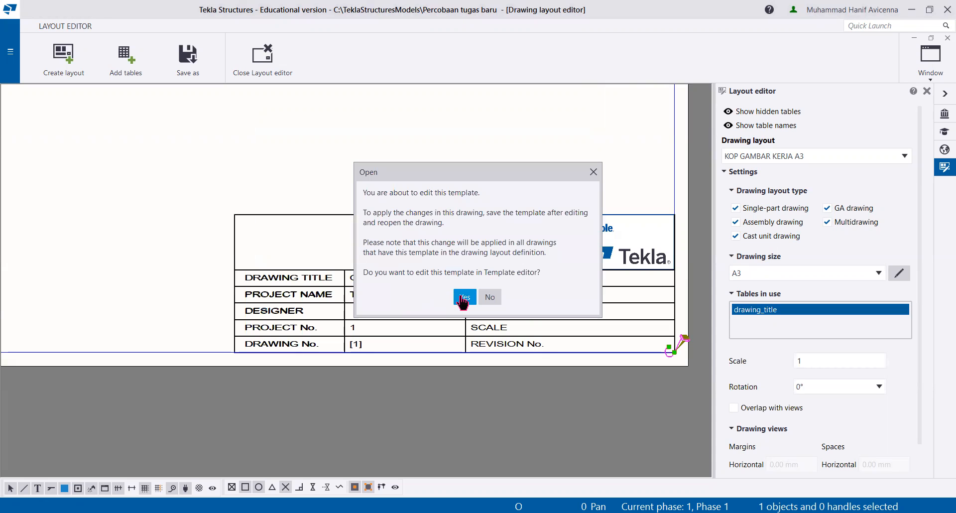
pyautogui.click(464, 298)
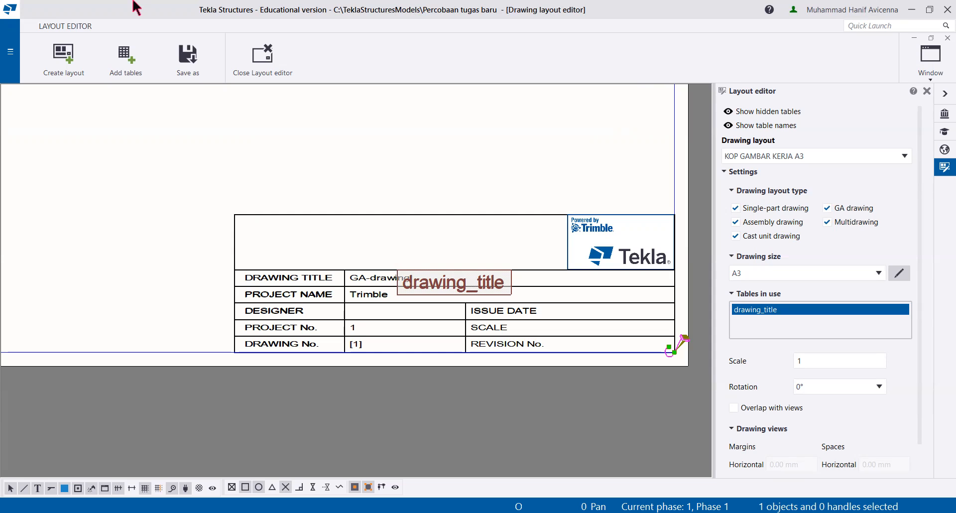
pyautogui.press('Delete')
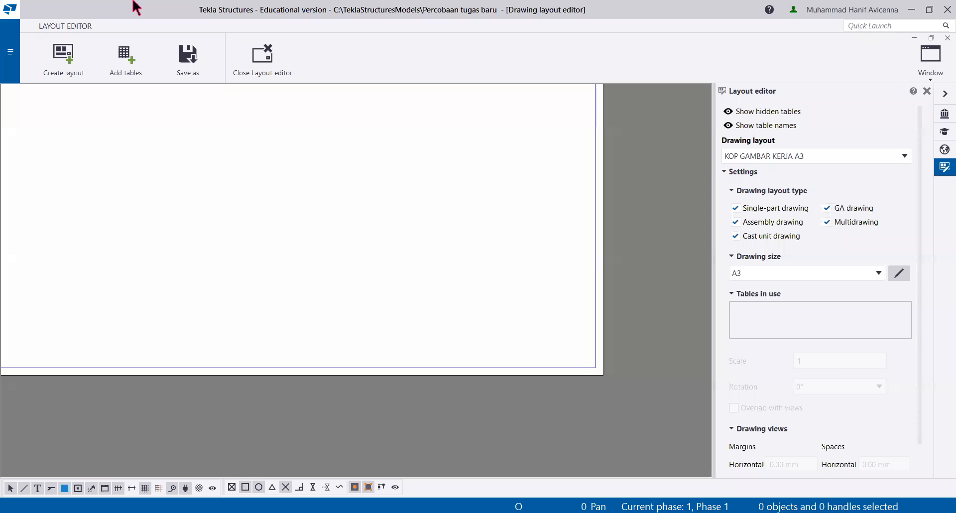
# Step: Insert the KOP GAMBAR A3 FIX table at the lower-right corner of the sheet's frame
pyautogui.scroll(1, 299, 272)
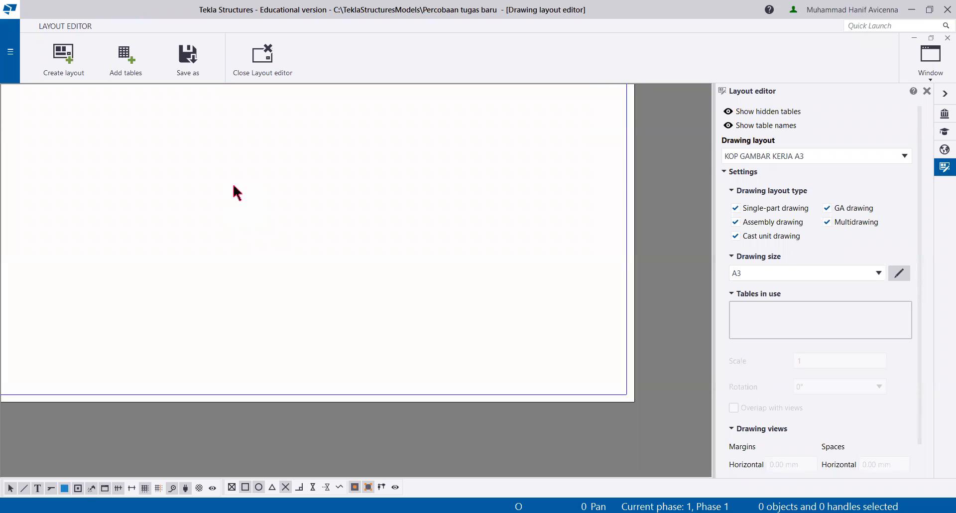
pyautogui.scroll(-1, 217, 199)
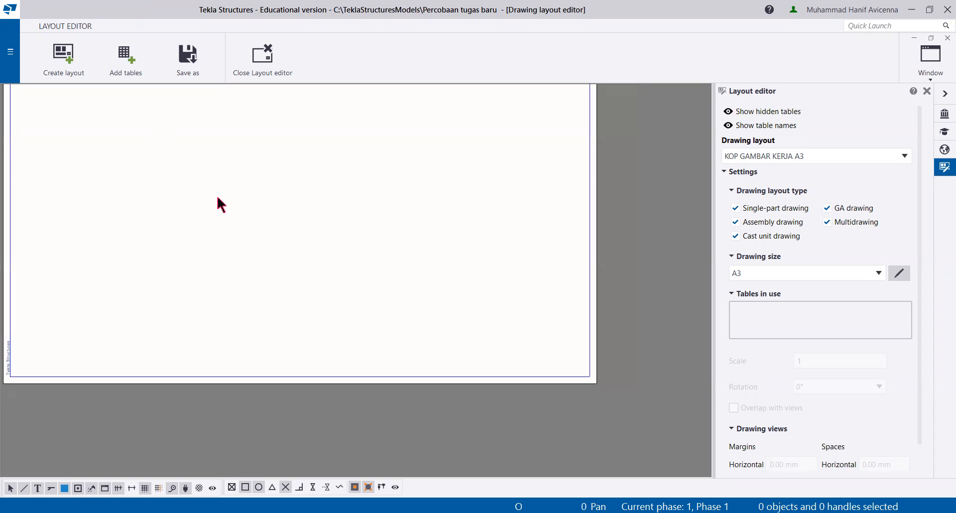
pyautogui.click(126, 65)
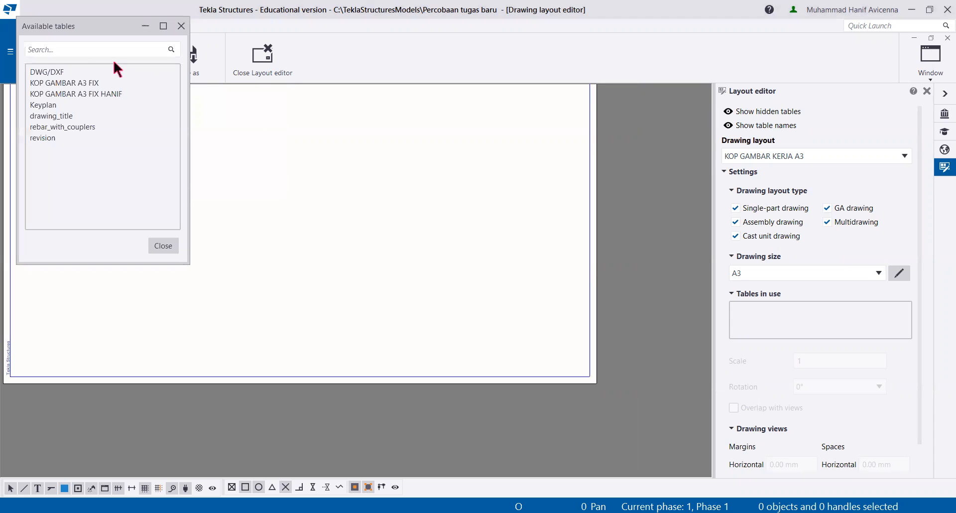
pyautogui.click(73, 83)
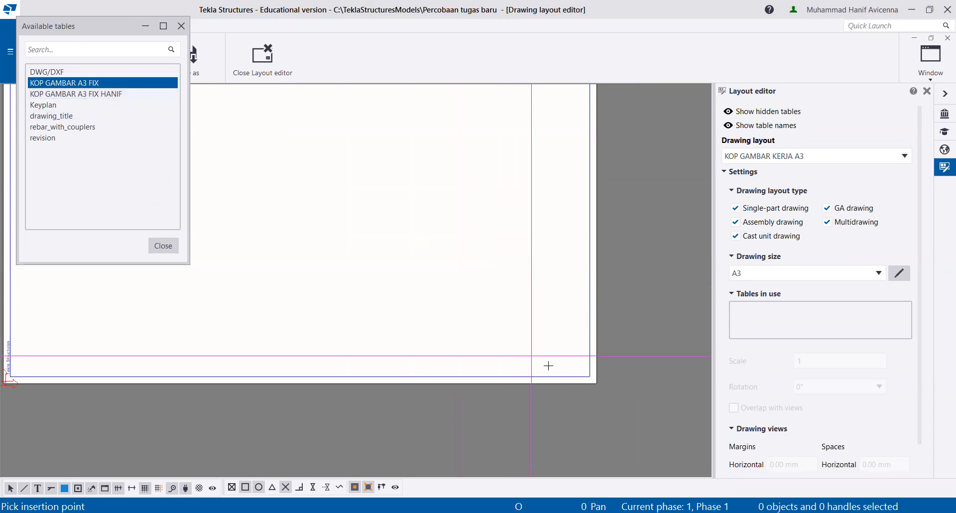
pyautogui.click(588, 379)
pyautogui.click(174, 246)
pyautogui.scroll(3, 317, 273)
pyautogui.moveTo(347, 245)
pyautogui.mouseDown(button='middle')
pyautogui.moveTo(313, 220)
pyautogui.moveTo(351, 247)
pyautogui.mouseUp(button='middle')
pyautogui.scroll(-3, 312, 219)
pyautogui.scroll(2, 338, 215)
pyautogui.moveTo(441, 194); pyautogui.dragTo(350, 198, button='middle')
pyautogui.scroll(-4, 349, 183)
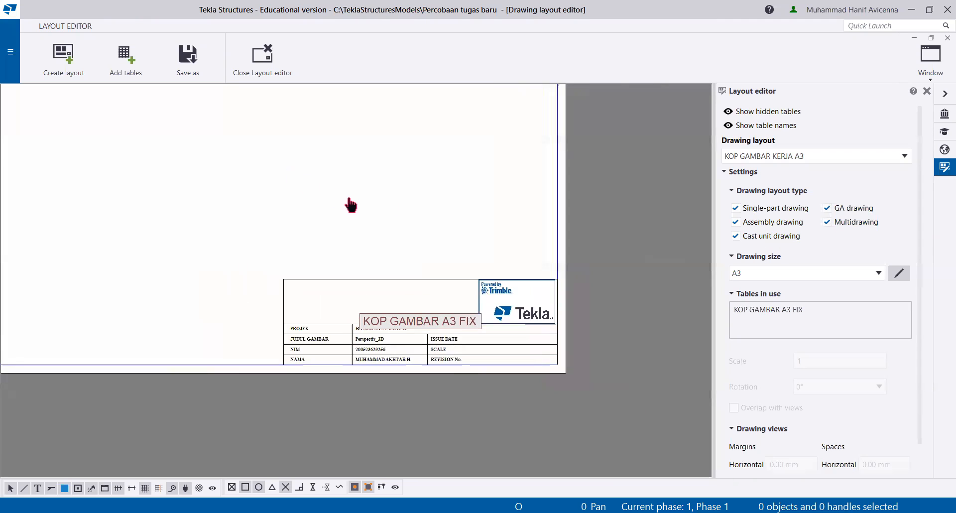
pyautogui.moveTo(303, 229); pyautogui.dragTo(339, 229, button='middle')
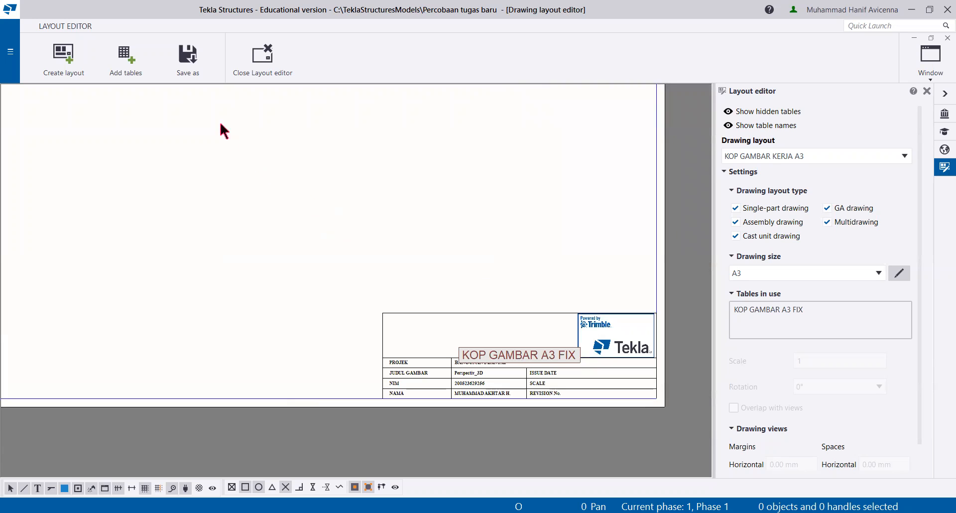
# Step: Save the layout as KOP GAMBAR KERJA A3, overwriting the existing file, and close the layout editor
pyautogui.click(189, 69)
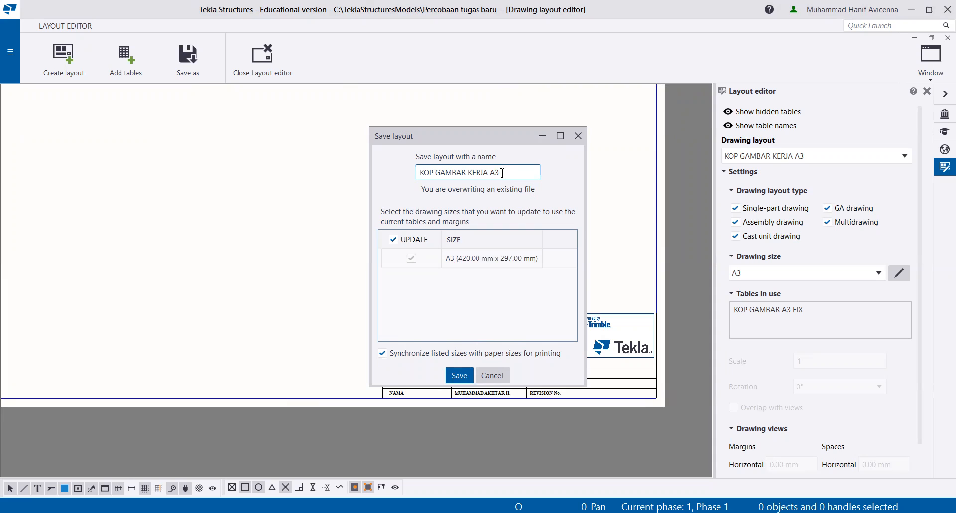
pyautogui.click(461, 380)
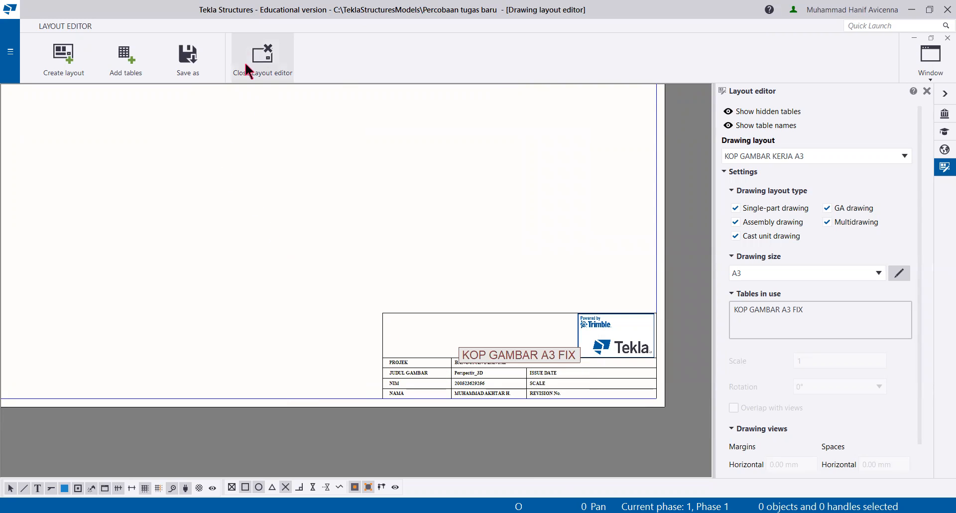
pyautogui.click(264, 67)
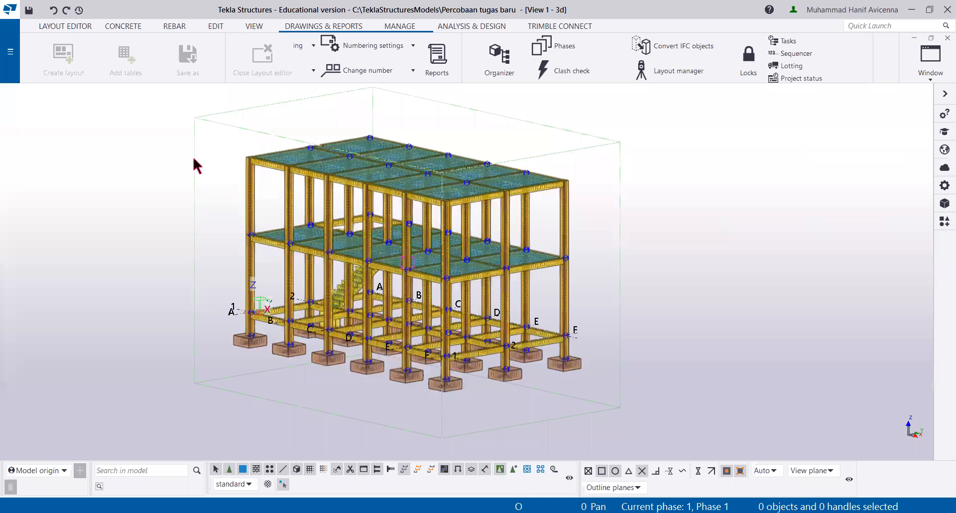
# Step: Set the layout in the general arrangement drawing properties to KOP GAMBAR KERJA A3 and apply the change
pyautogui.moveTo(198, 162); pyautogui.dragTo(222, 168, button='middle')
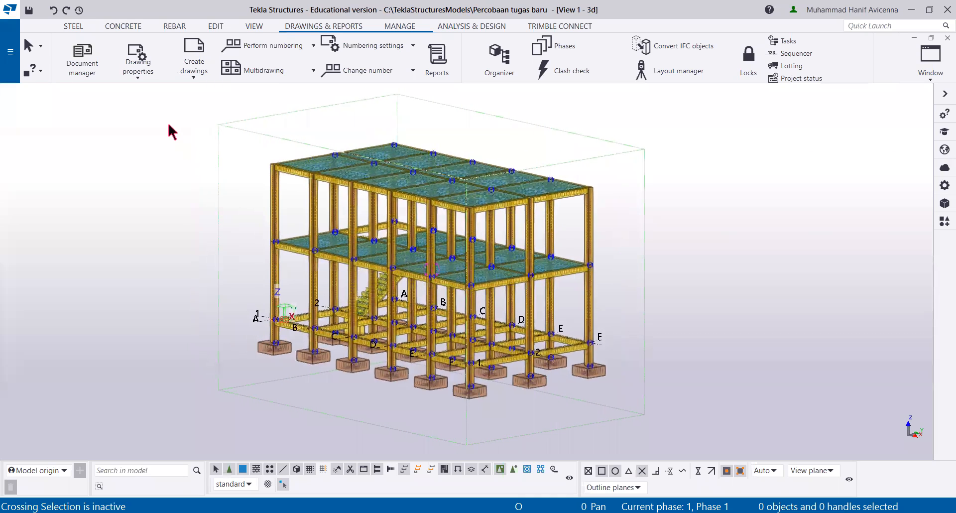
pyautogui.click(138, 74)
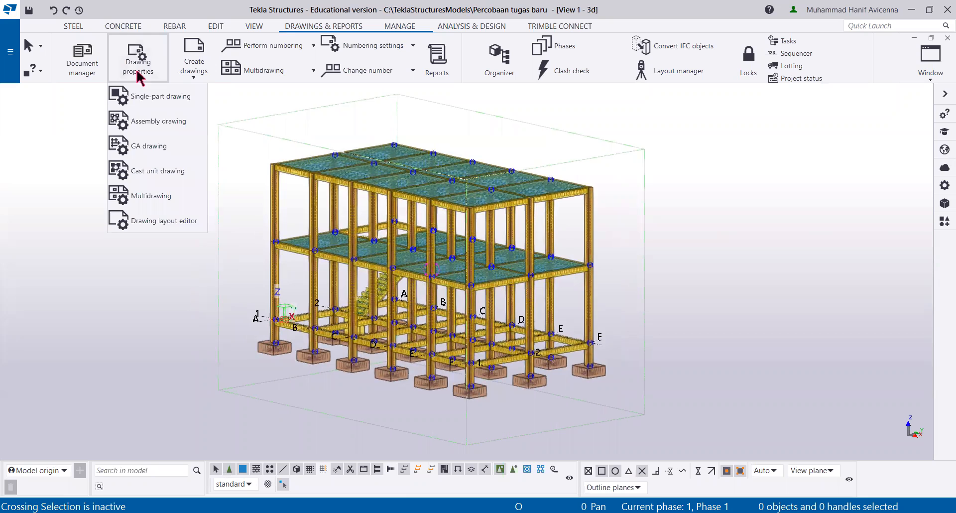
pyautogui.click(152, 149)
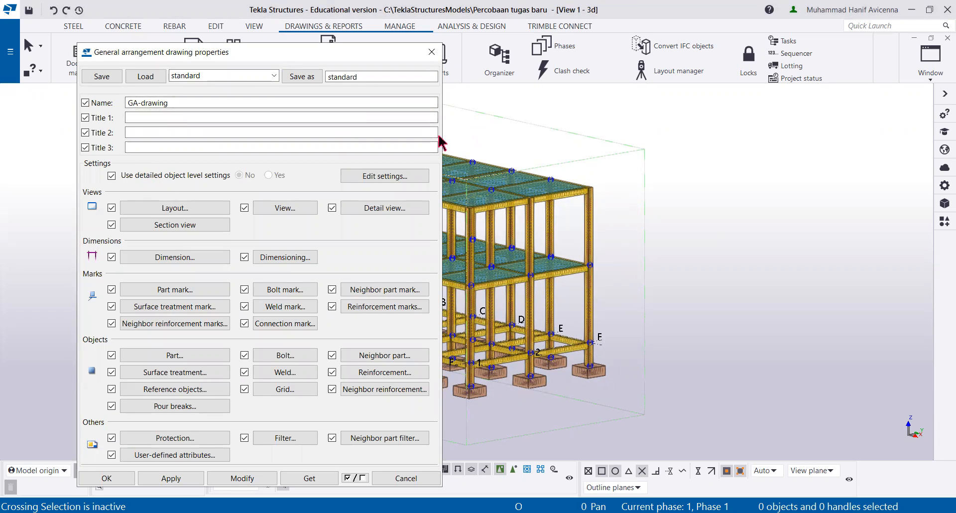
pyautogui.click(168, 208)
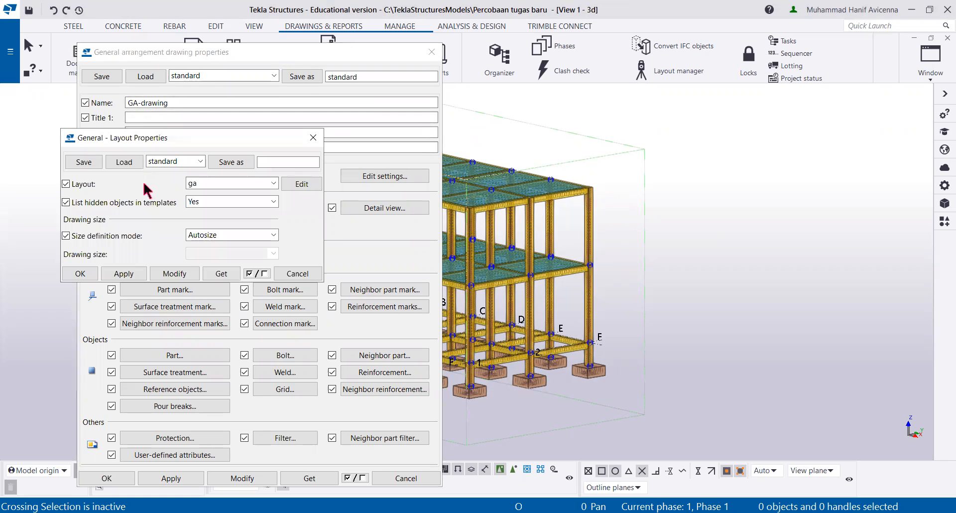
pyautogui.click(312, 138)
pyautogui.click(182, 211)
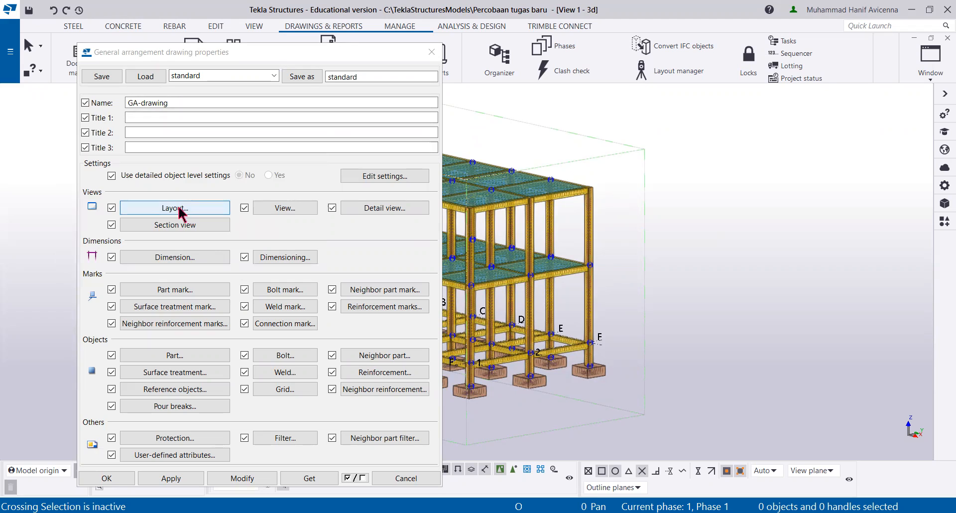
pyautogui.click(241, 184)
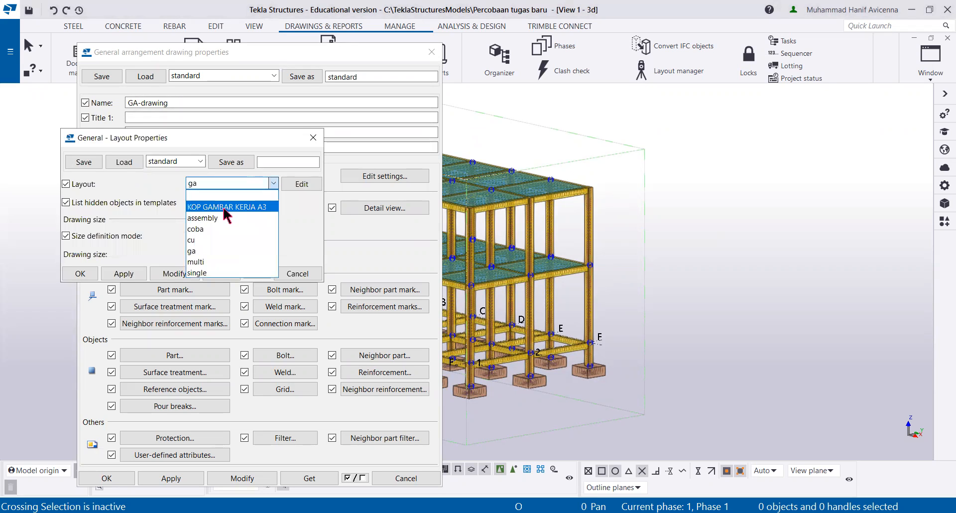
pyautogui.click(228, 208)
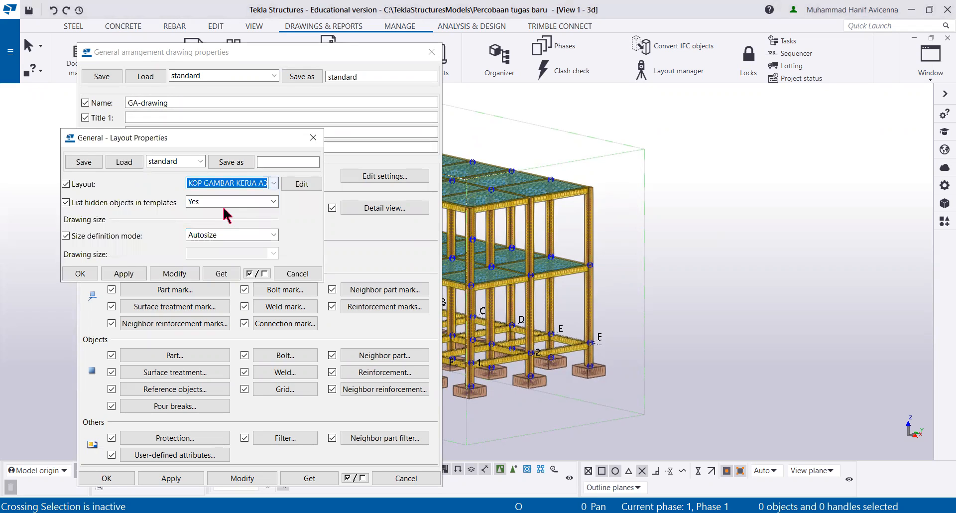
pyautogui.click(170, 275)
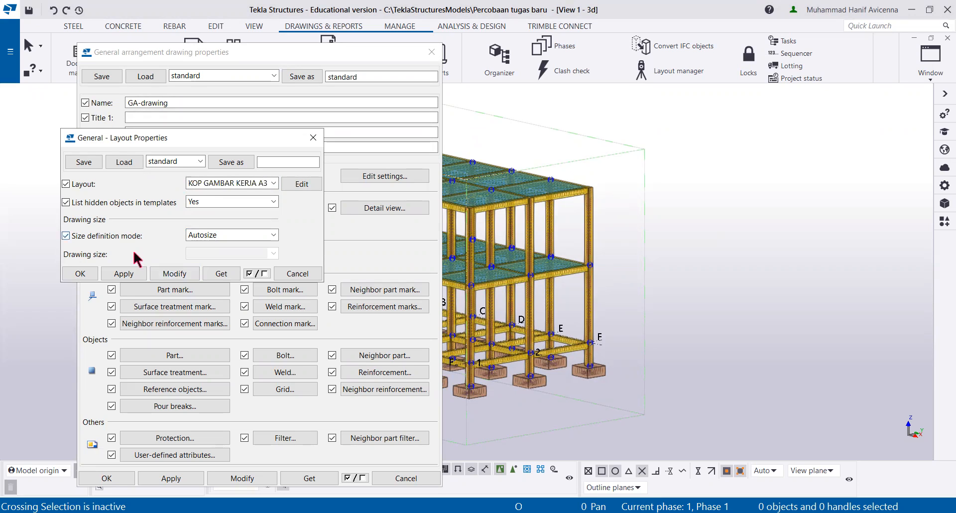
pyautogui.click(80, 274)
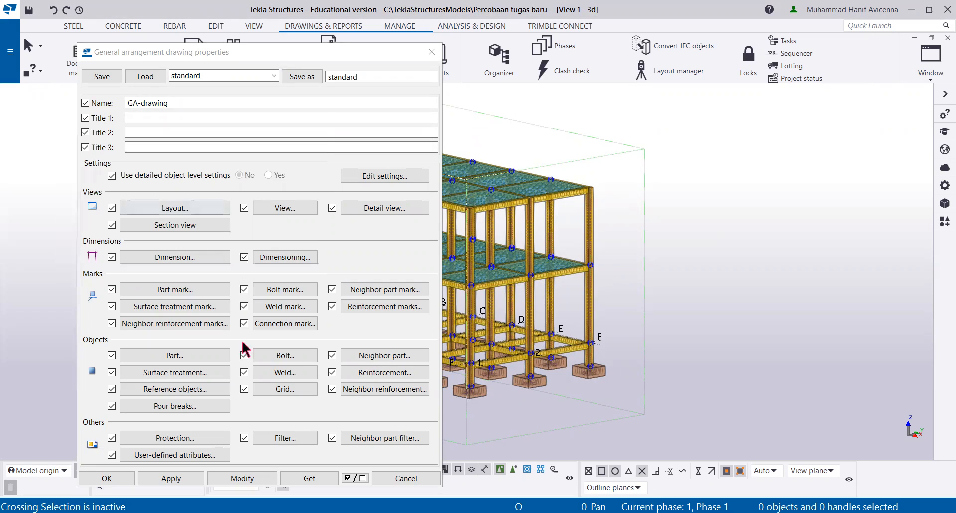
pyautogui.click(241, 478)
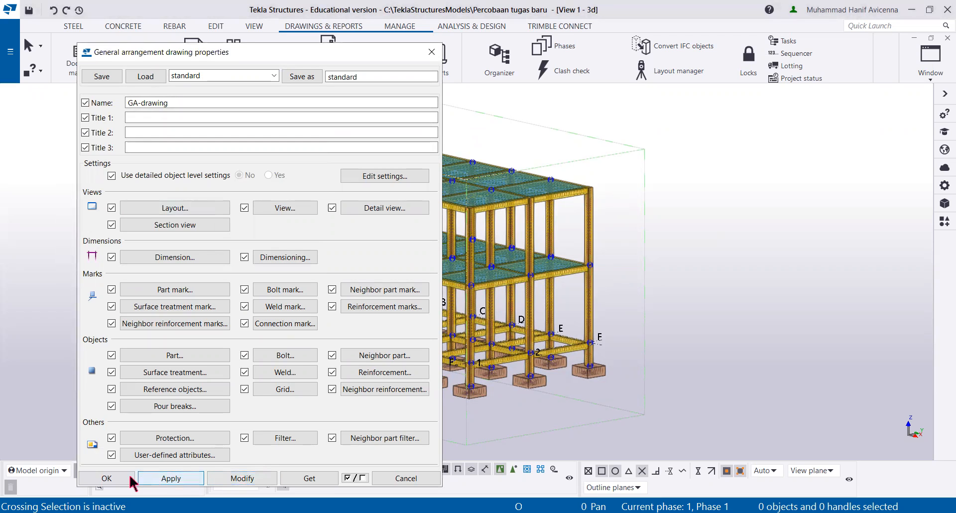
pyautogui.click(107, 478)
# Step: Create a general arrangement drawing from the model's 3d view
pyautogui.moveTo(160, 231); pyautogui.dragTo(196, 252, button='middle')
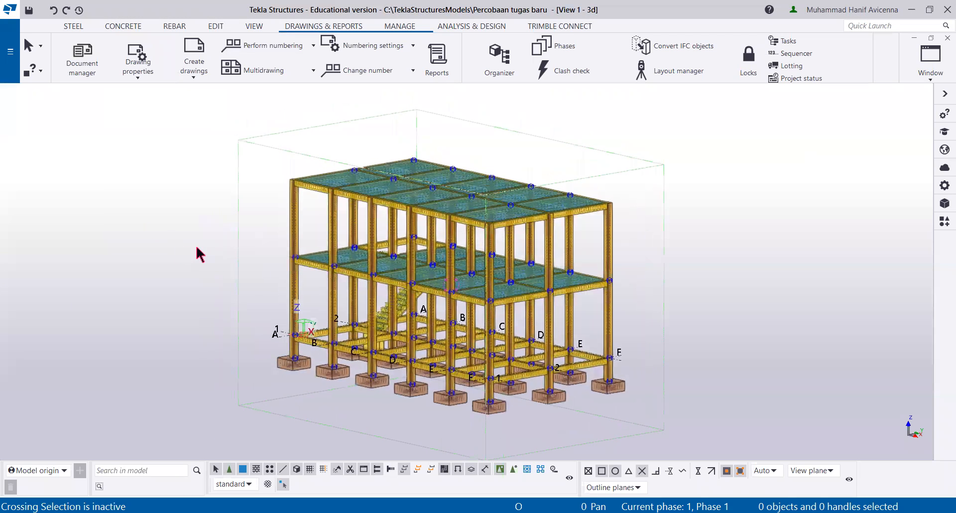
pyautogui.click(195, 74)
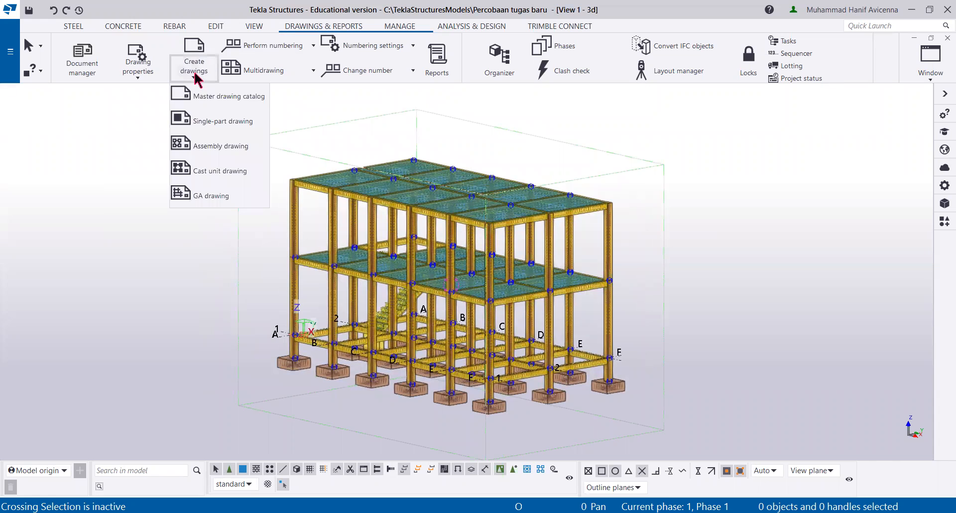
pyautogui.click(211, 197)
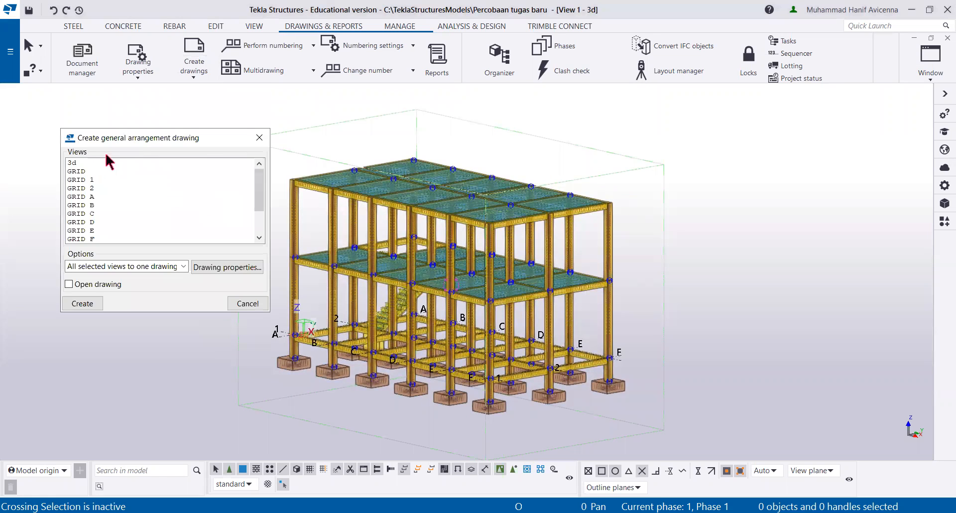
pyautogui.click(259, 137)
pyautogui.click(194, 74)
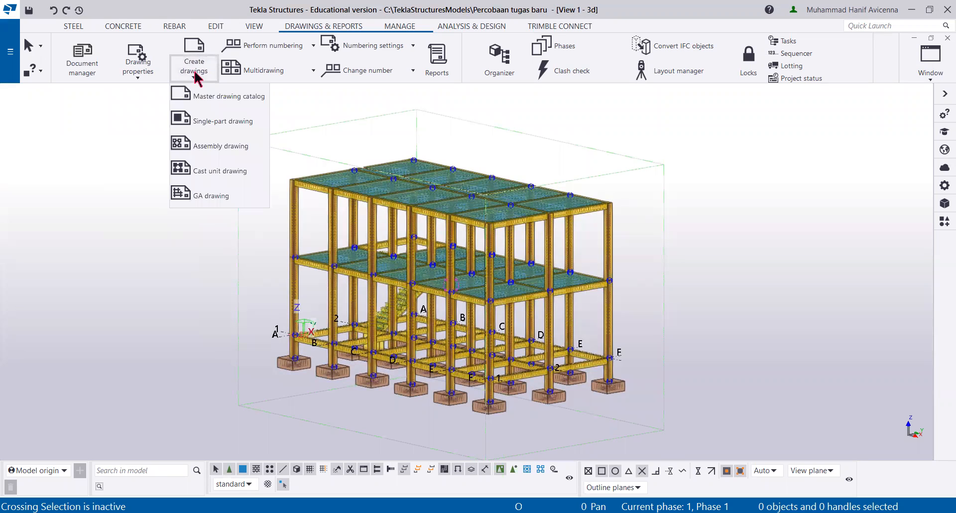
pyautogui.click(208, 196)
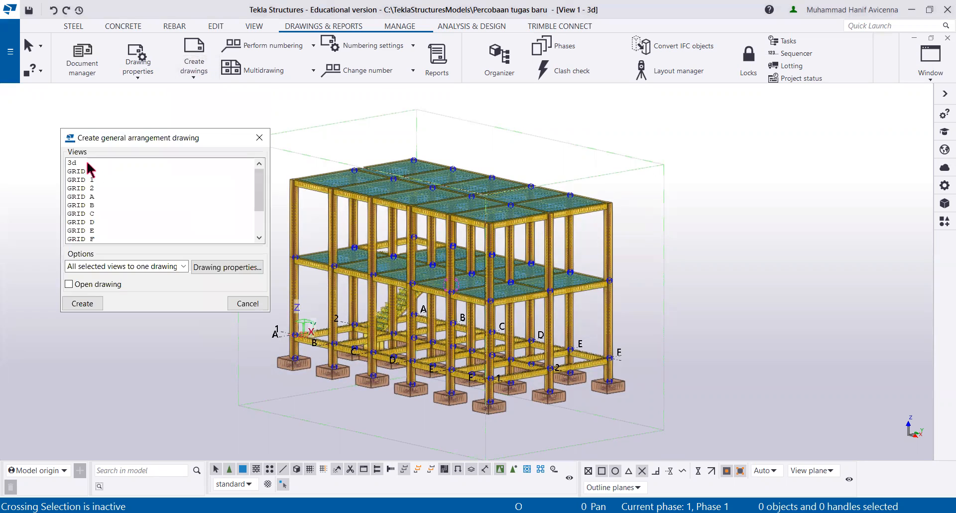
pyautogui.click(88, 163)
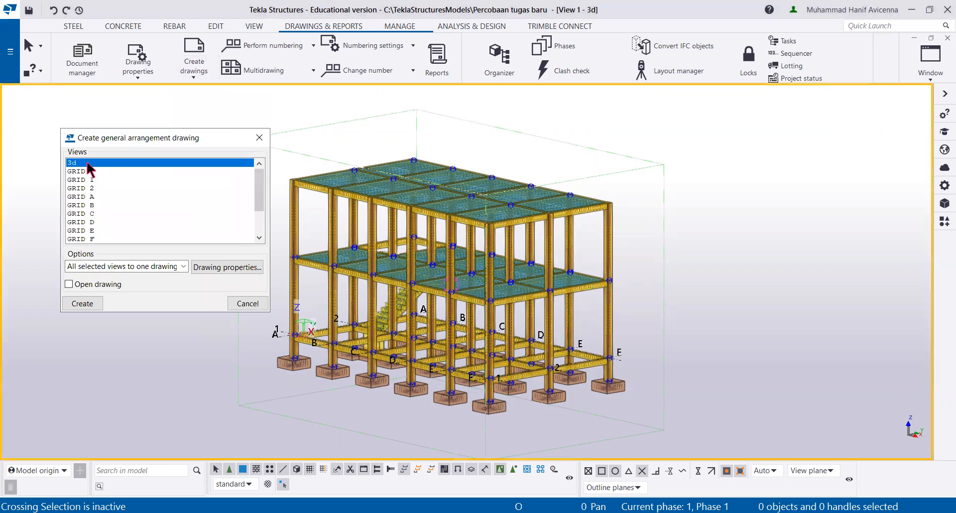
pyautogui.click(92, 304)
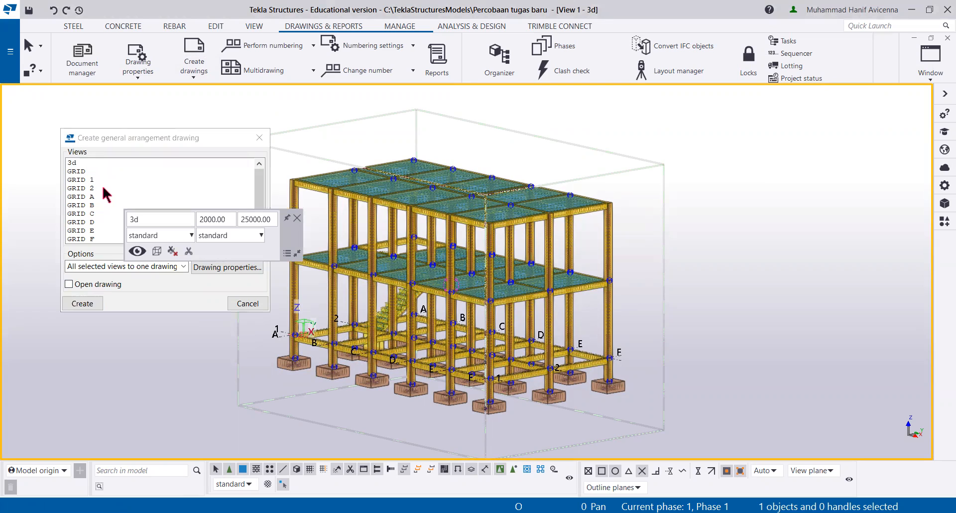
# Step: Create separate general arrangement drawings from the GRID 1 and GRID A views
pyautogui.click(94, 180)
pyautogui.click(87, 304)
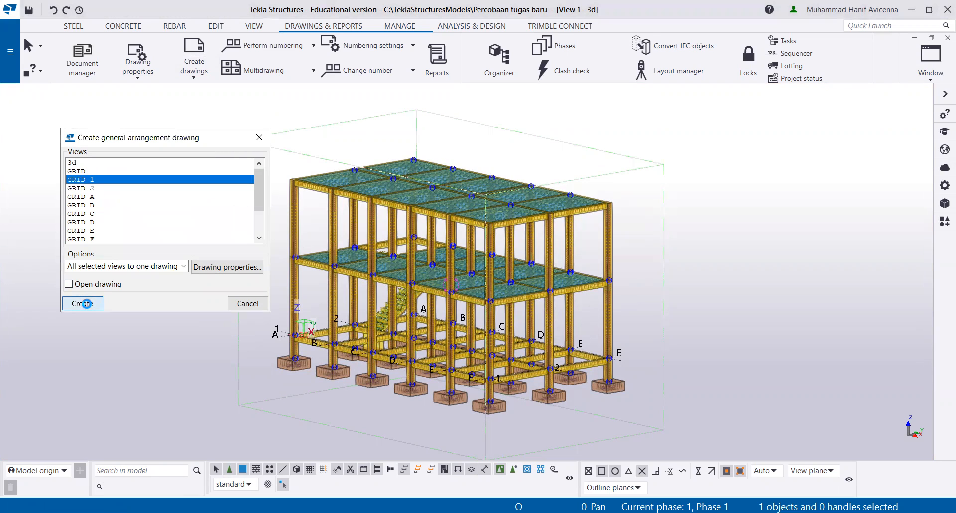
pyautogui.click(99, 197)
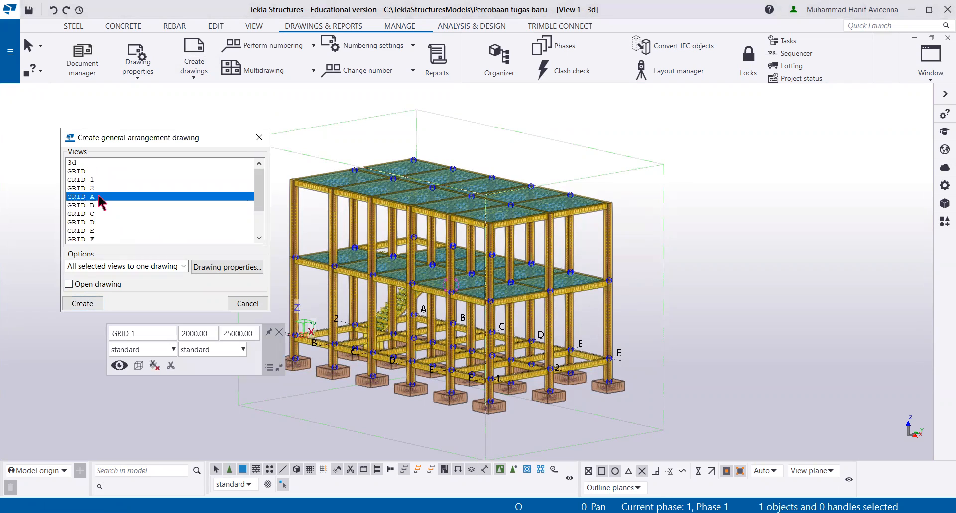
pyautogui.click(80, 304)
# Step: Create a general arrangement drawing from the PLAN +8000 view and finish creating drawings
pyautogui.scroll(-1, 119, 202)
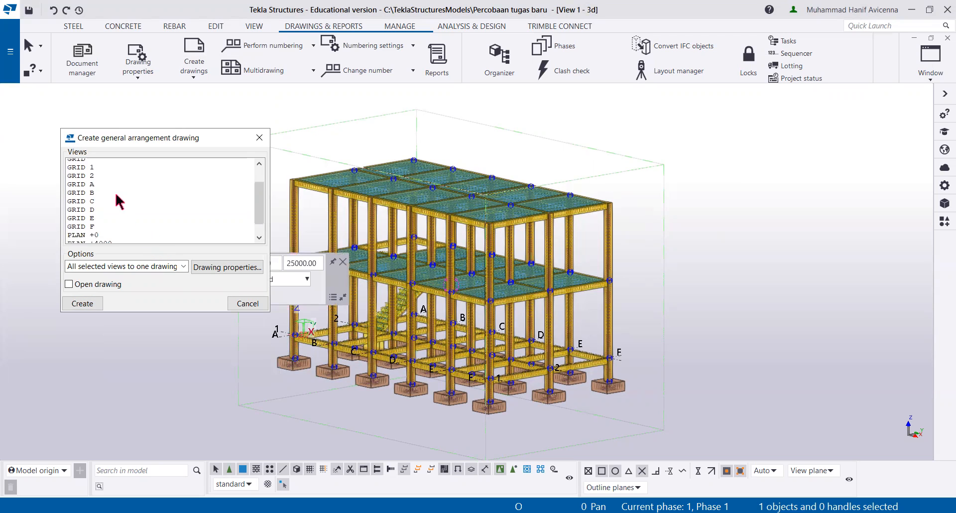
pyautogui.scroll(-1, 120, 202)
pyautogui.click(106, 222)
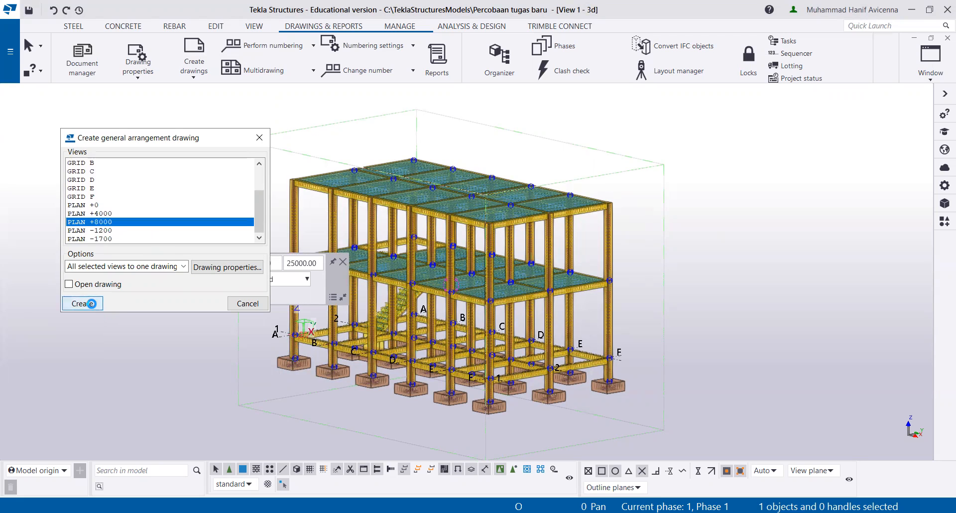
pyautogui.click(93, 305)
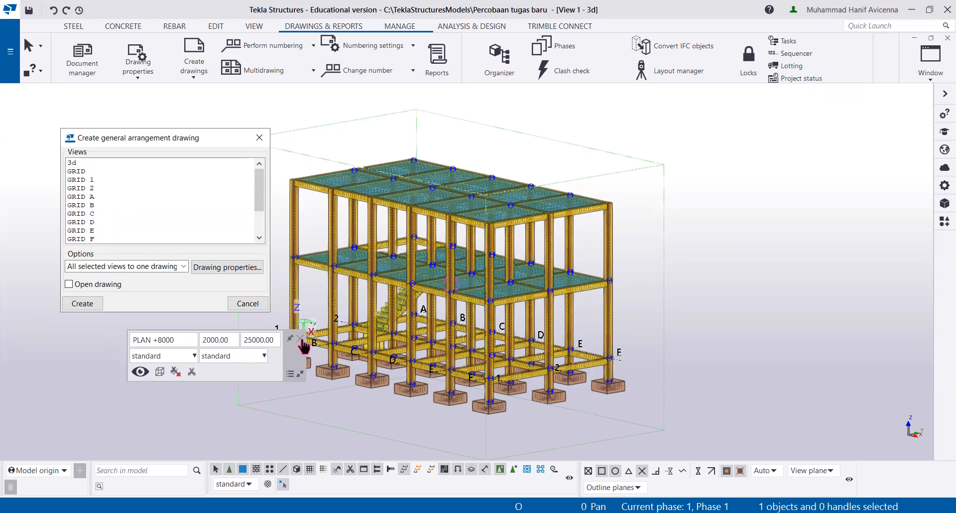
pyautogui.click(259, 137)
# Step: Open GA drawing [1] from the Document manager
pyautogui.moveTo(305, 198); pyautogui.dragTo(298, 226, button='middle')
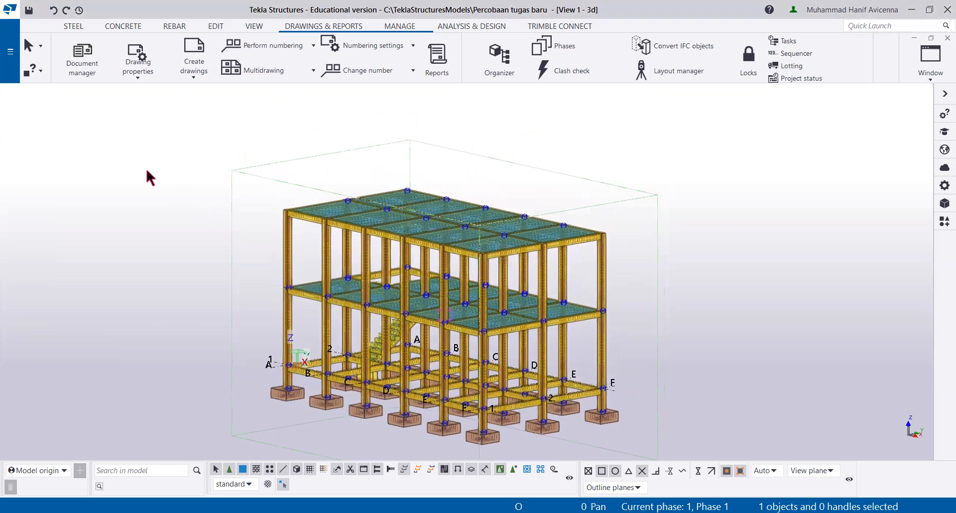
pyautogui.moveTo(124, 144); pyautogui.dragTo(149, 127, button='middle')
pyautogui.click(83, 58)
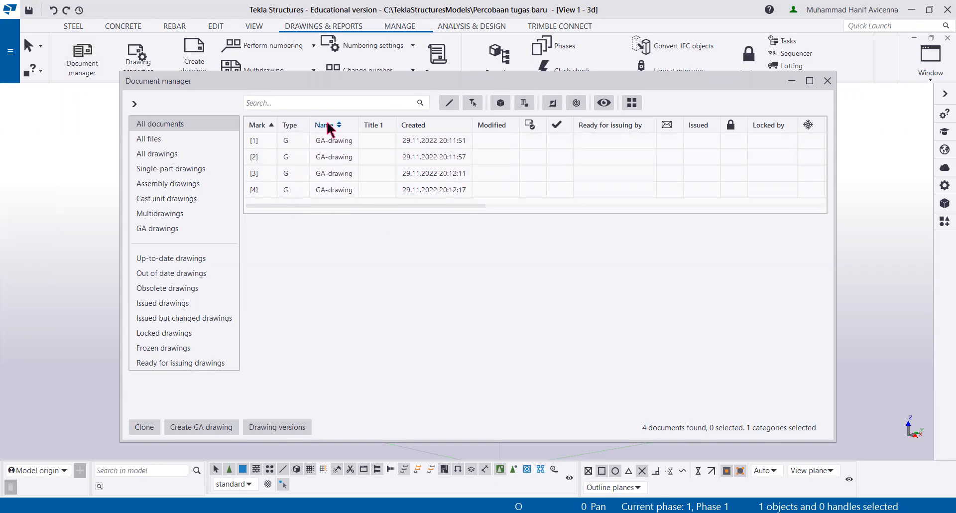
pyautogui.click(339, 142)
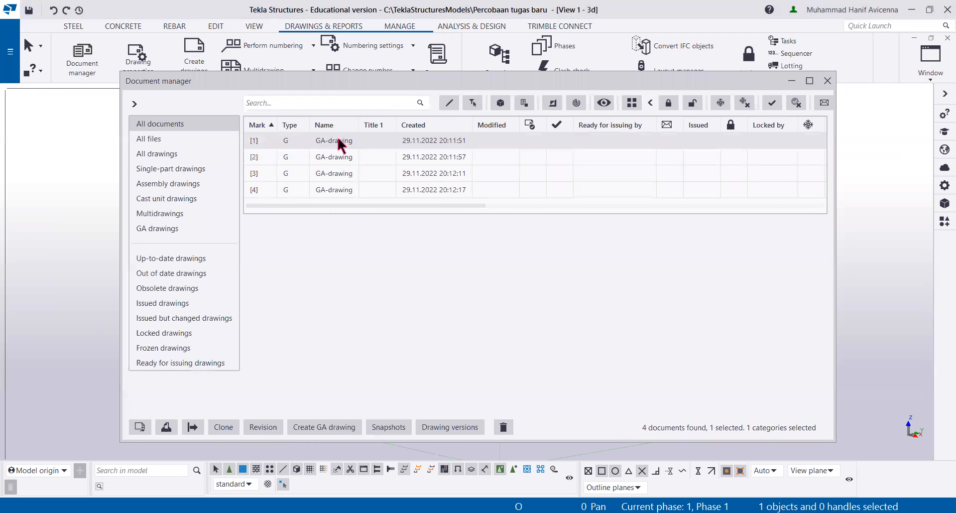
pyautogui.doubleClick(339, 139)
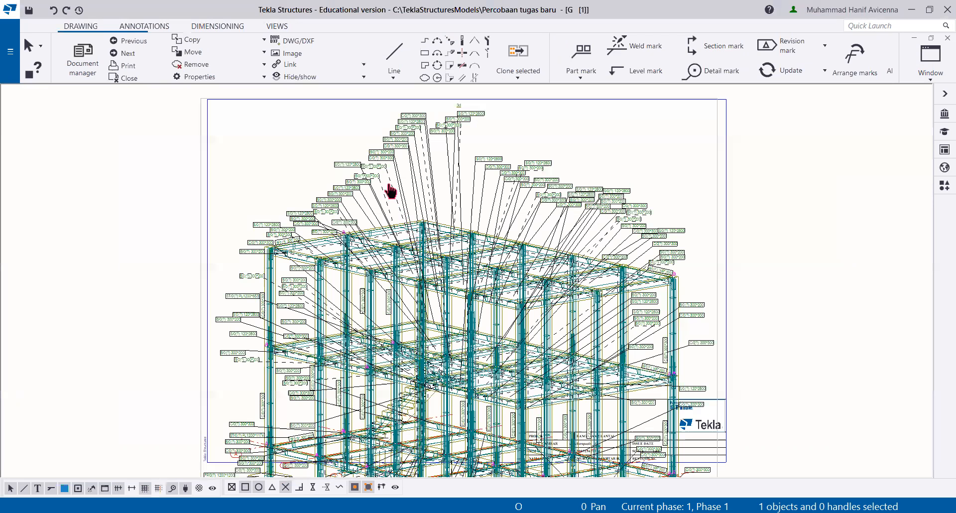
# Step: Examine the part marks and the placement of the 3d view on the drawing sheet
pyautogui.scroll(-2, 388, 197)
pyautogui.moveTo(388, 199); pyautogui.dragTo(369, 261, button='middle')
pyautogui.scroll(2, 408, 187)
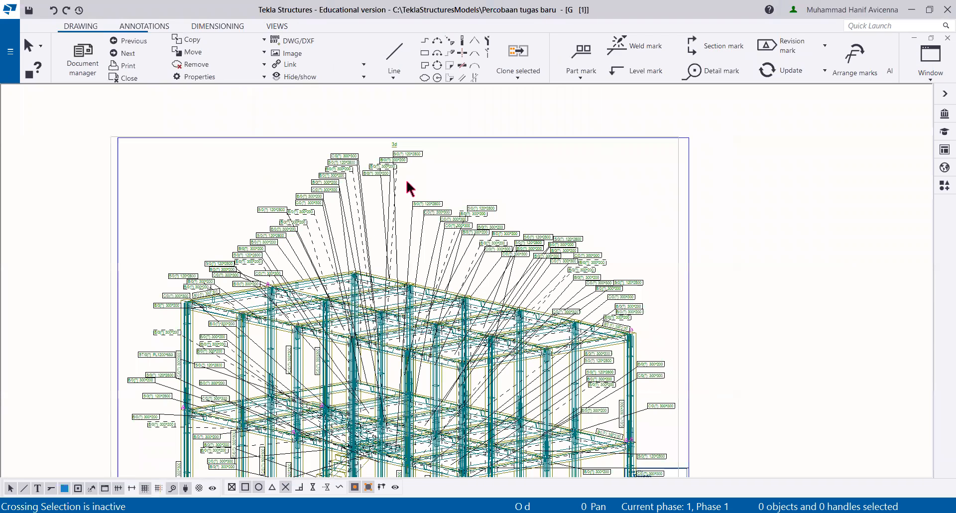
pyautogui.scroll(2, 401, 184)
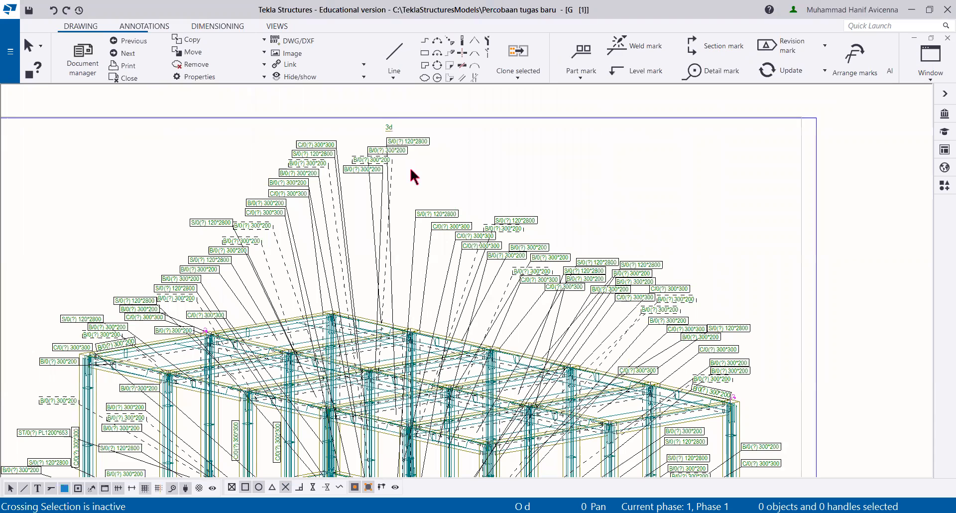
pyautogui.moveTo(405, 186); pyautogui.dragTo(411, 170, button='middle')
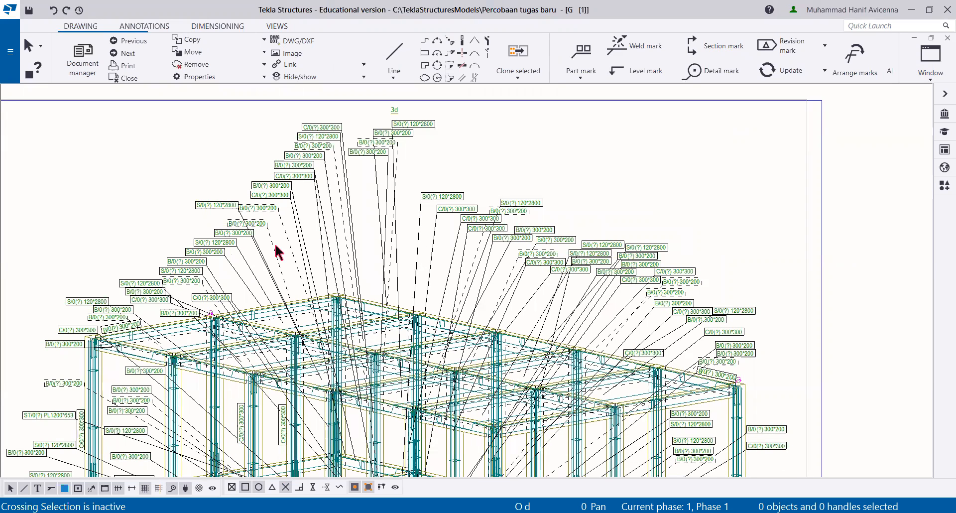
pyautogui.scroll(-1, 277, 222)
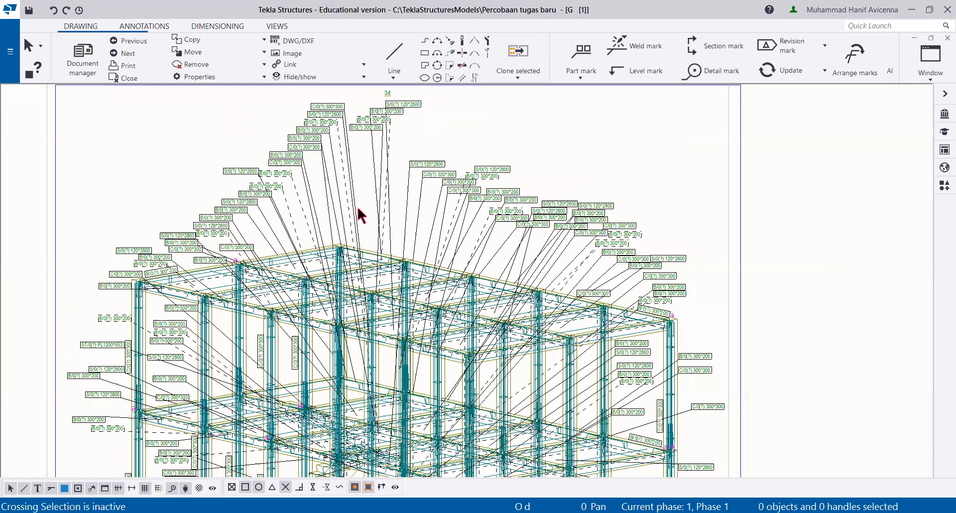
pyautogui.moveTo(365, 271); pyautogui.dragTo(350, 218, button='middle')
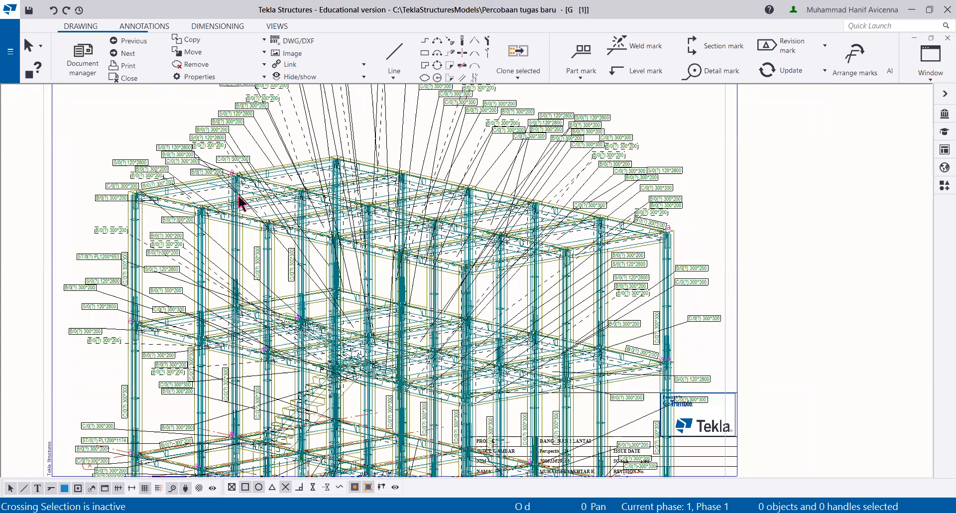
pyautogui.moveTo(247, 201)
pyautogui.mouseDown(button='middle')
pyautogui.moveTo(293, 284)
pyautogui.moveTo(294, 311)
pyautogui.mouseUp(button='middle')
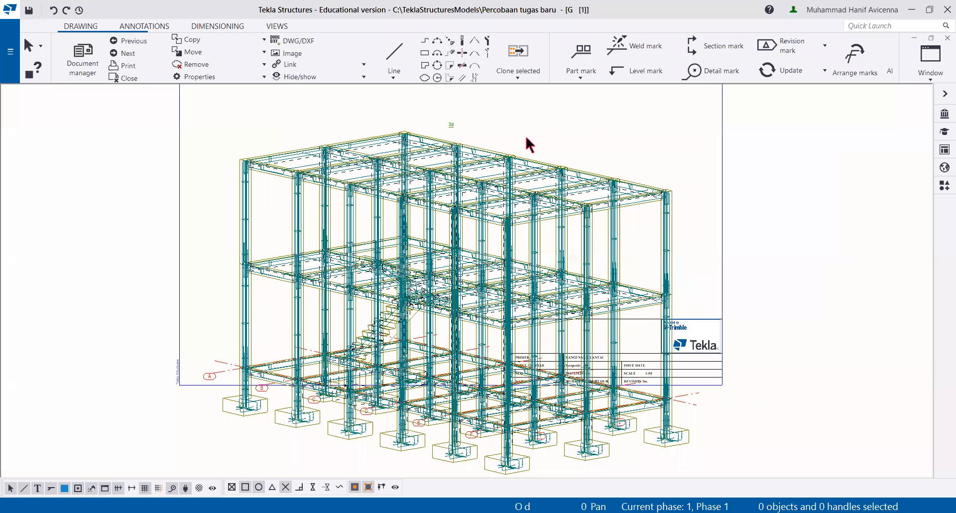
pyautogui.moveTo(423, 235); pyautogui.dragTo(453, 253, button='middle')
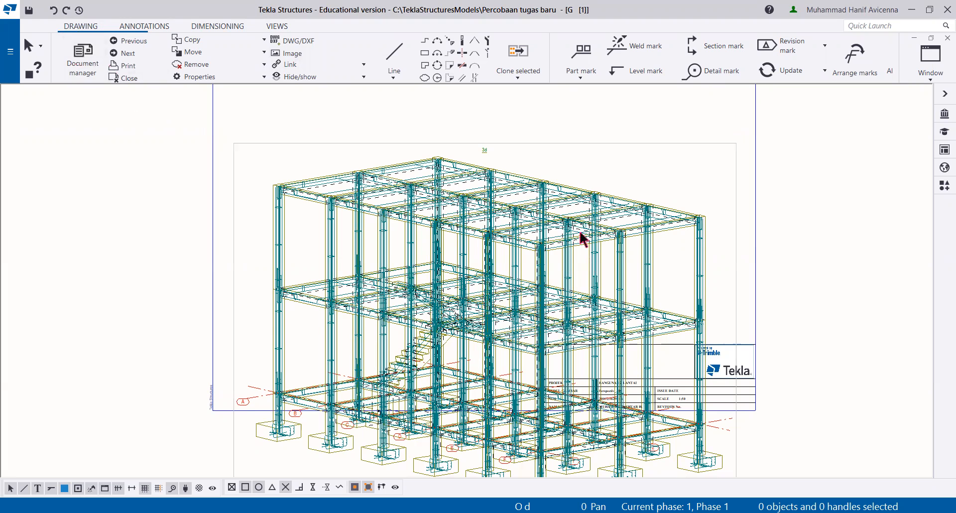
# Step: Set the 3d view's scale to 1/80 in its view properties
pyautogui.click(726, 153)
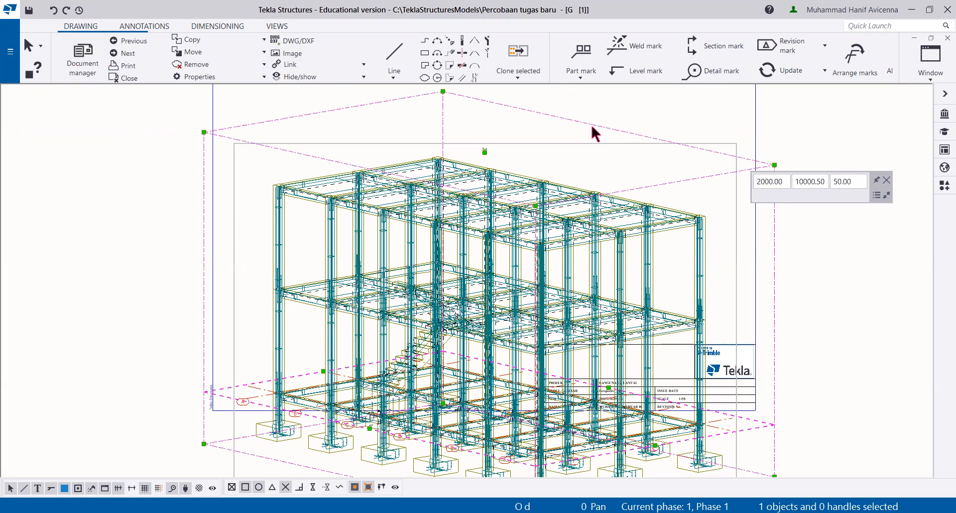
pyautogui.moveTo(559, 209); pyautogui.dragTo(519, 194, button='middle')
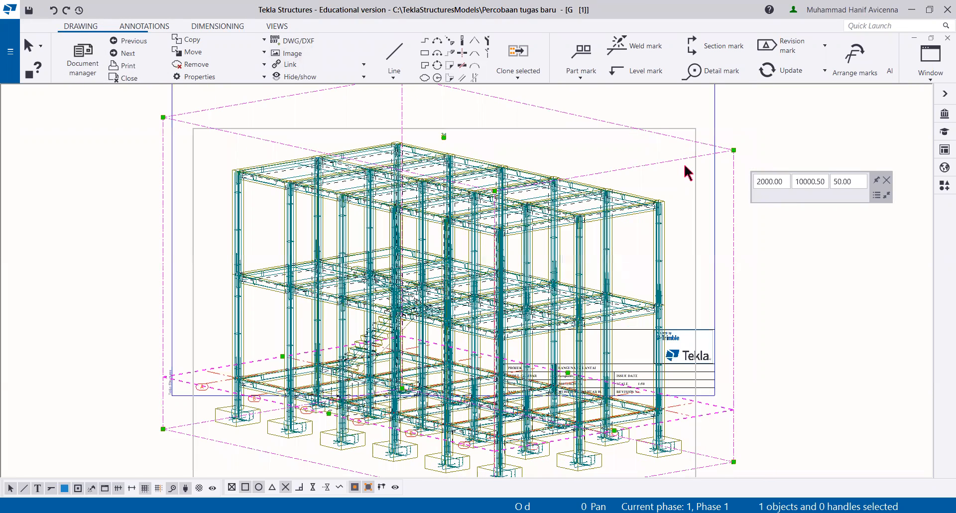
pyautogui.rightClick(710, 195)
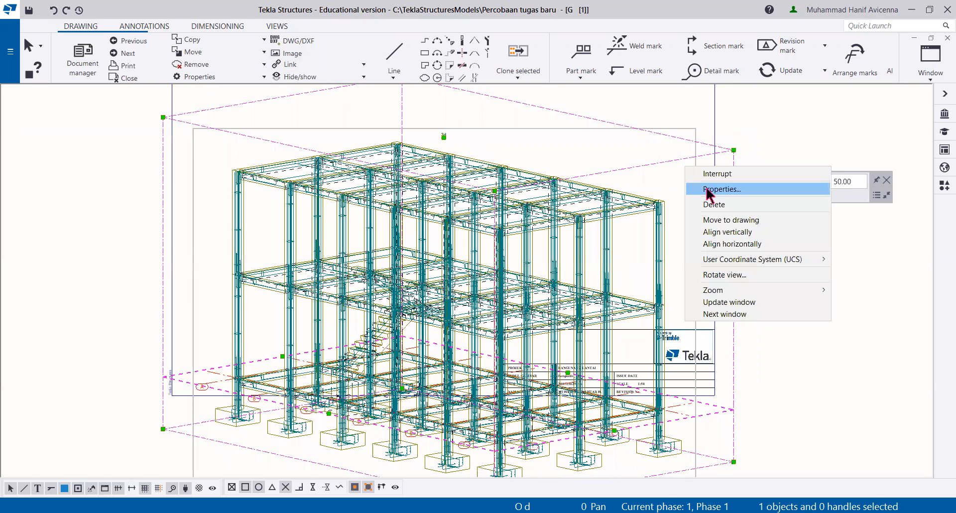
pyautogui.click(707, 189)
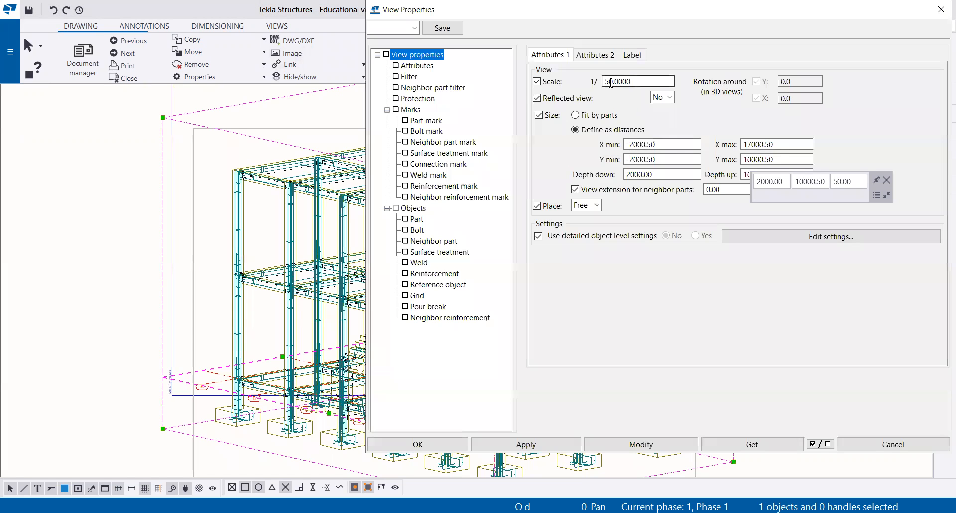
pyautogui.click(609, 83)
pyautogui.write('8')
pyautogui.click(641, 445)
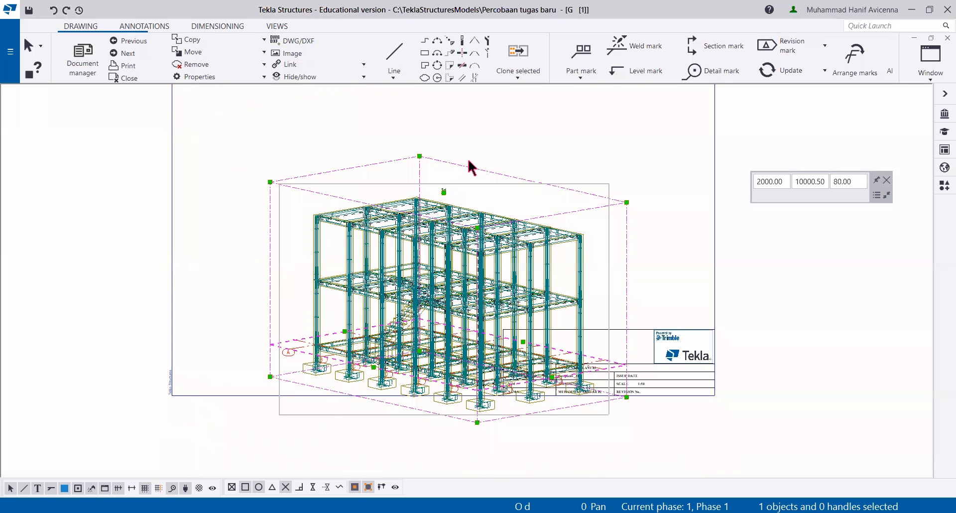
# Step: Move the 3d view up on the sheet so it sits inside the frame, clear of the title block
pyautogui.moveTo(477, 258); pyautogui.dragTo(473, 254, button='middle')
pyautogui.moveTo(473, 254)
pyautogui.mouseDown()
pyautogui.moveTo(449, 177)
pyautogui.moveTo(476, 124)
pyautogui.mouseUp()
pyautogui.scroll(2, 481, 123)
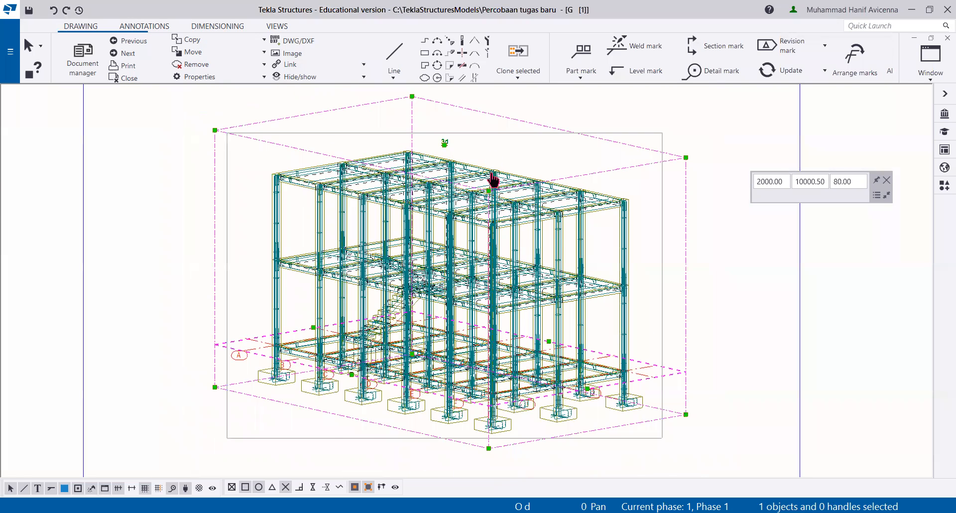
pyautogui.moveTo(447, 185); pyautogui.dragTo(453, 232, button='middle')
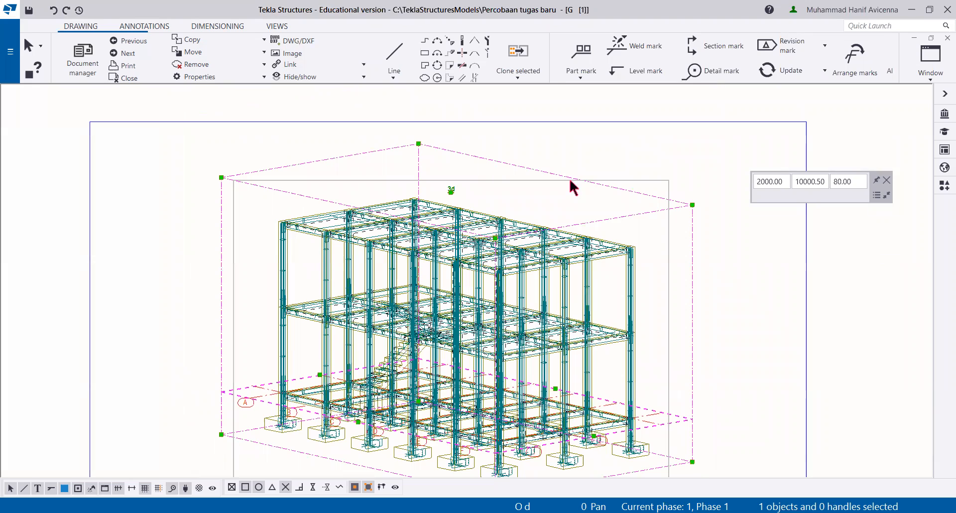
# Step: Open the 3d view's A1 label contents and remove the View name element
pyautogui.rightClick(570, 181)
pyautogui.click(592, 205)
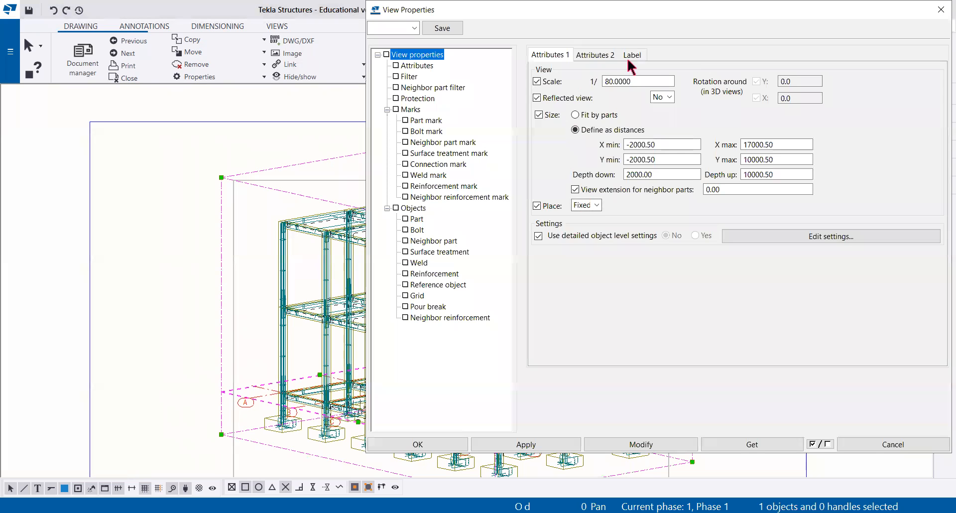
pyautogui.click(631, 56)
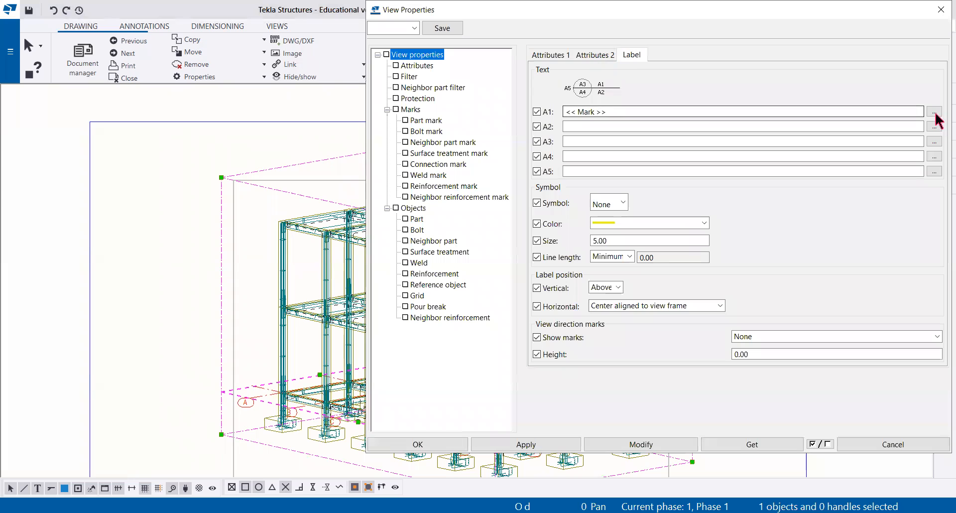
pyautogui.click(934, 112)
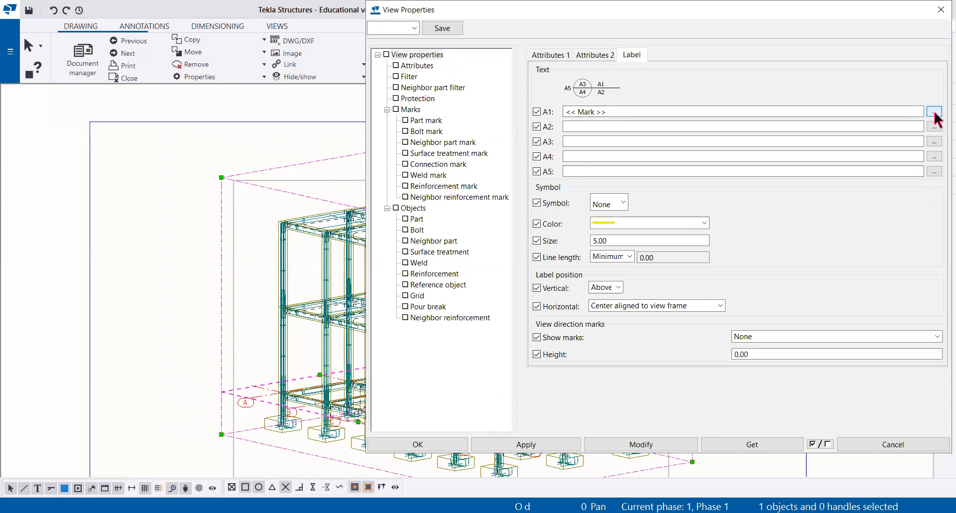
pyautogui.click(165, 184)
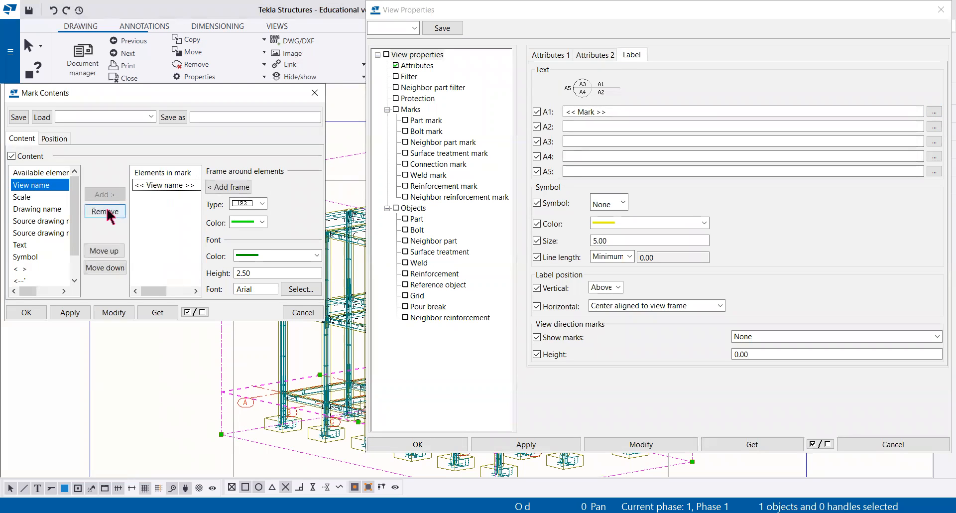
pyautogui.click(105, 211)
# Step: Add the text element "GAMBAR KERJA PORTAL 3D" to the A1 label contents
pyautogui.click(31, 245)
pyautogui.click(39, 240)
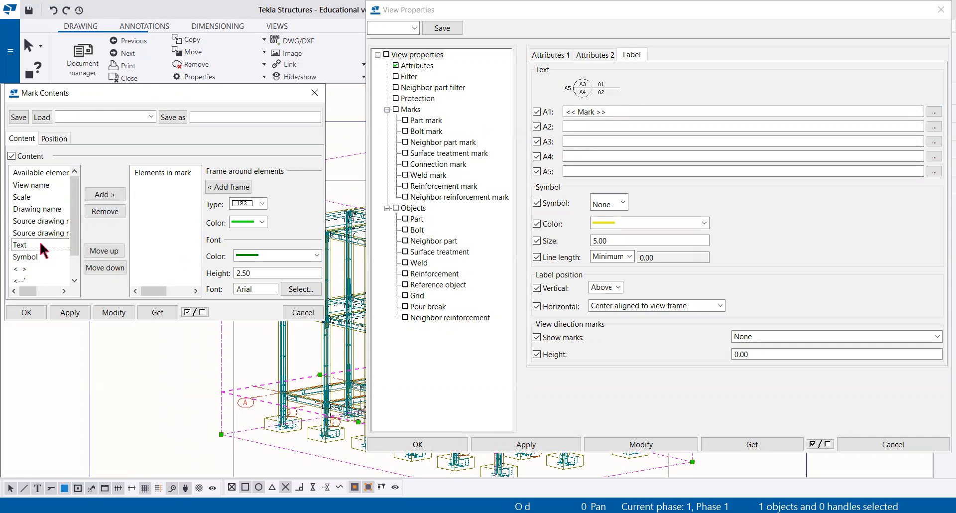
pyautogui.click(104, 195)
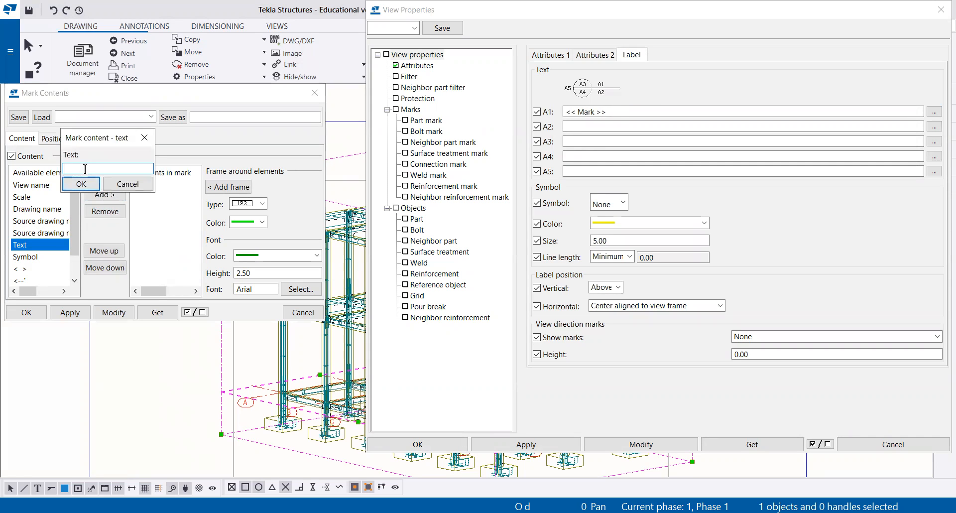
pyautogui.write('GAMBAR PORT')
pyautogui.click(96, 169)
pyautogui.write('KERJA')
pyautogui.click(87, 183)
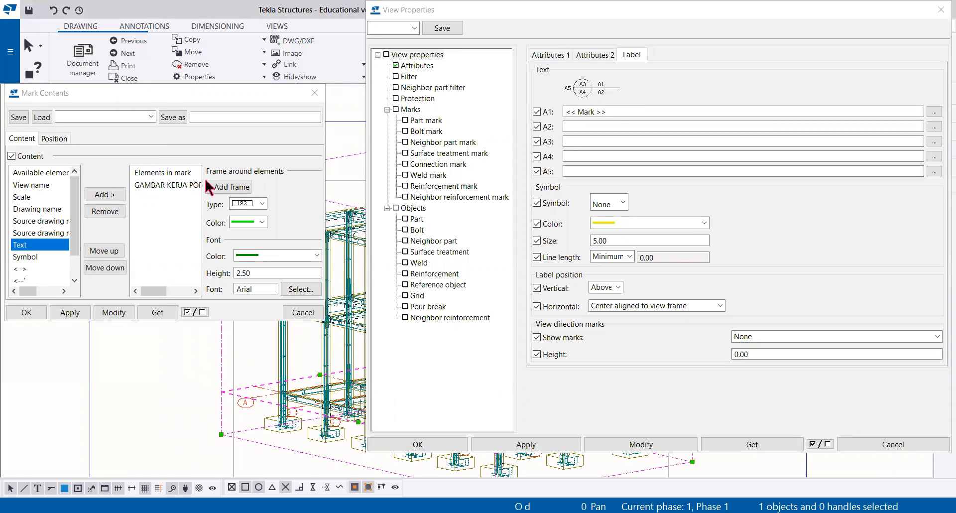
# Step: Set the A1 label's font to Times New Roman, Bold, size 12, and apply the mark contents to the view
pyautogui.click(294, 291)
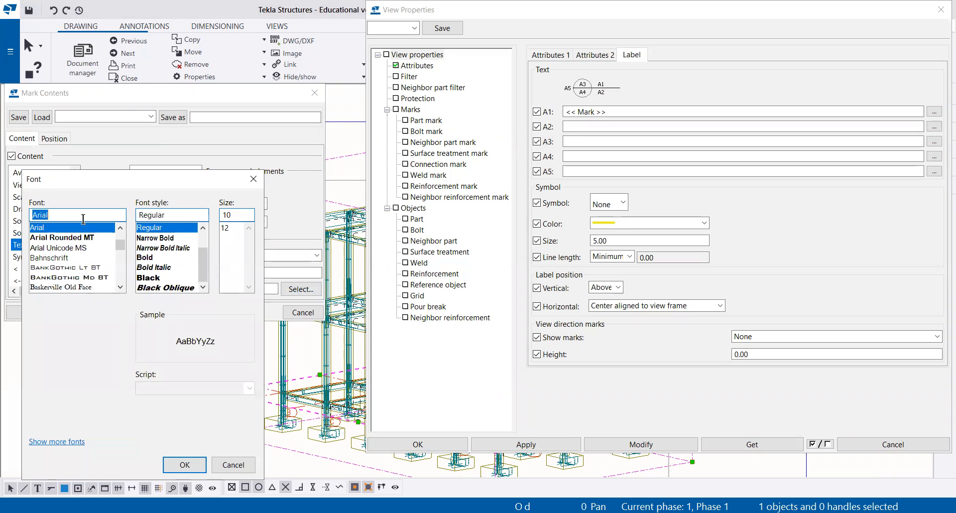
pyautogui.write('ti')
pyautogui.click(87, 226)
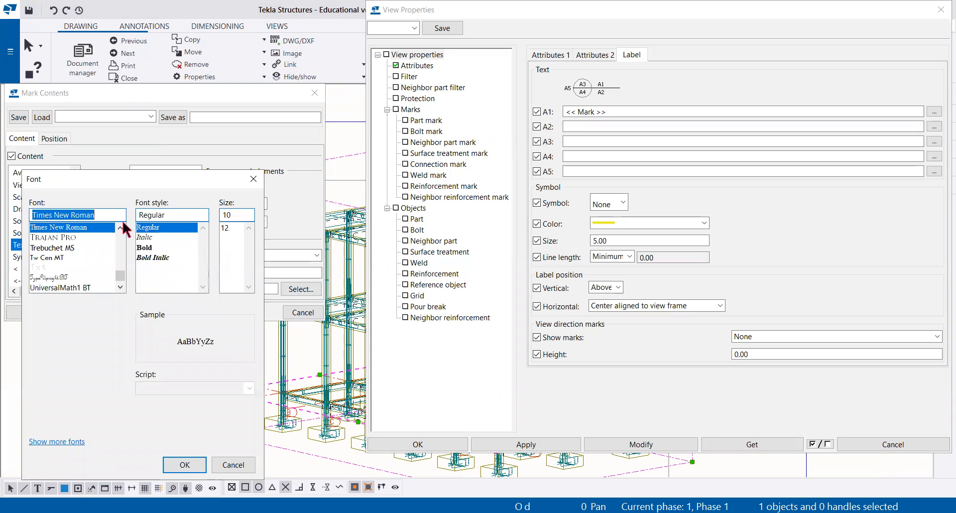
pyautogui.click(159, 248)
pyautogui.click(226, 227)
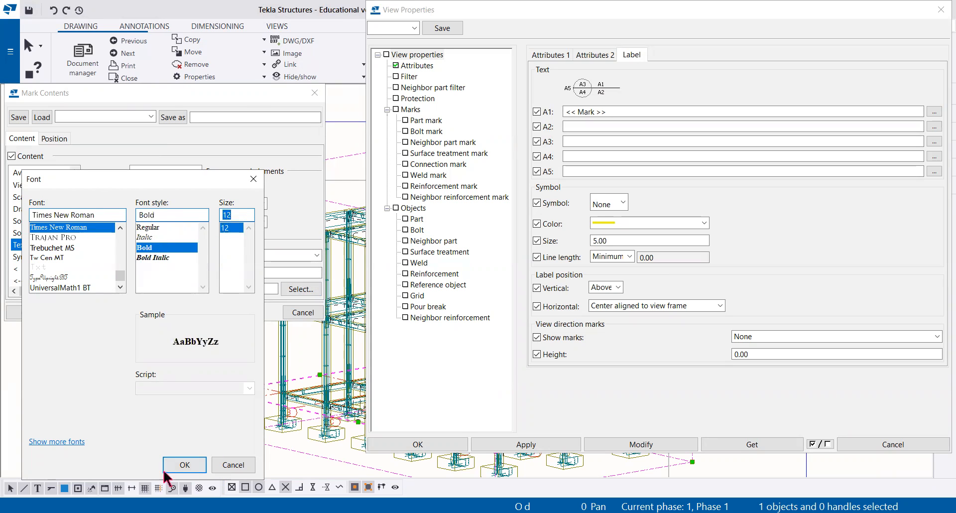
pyautogui.click(184, 465)
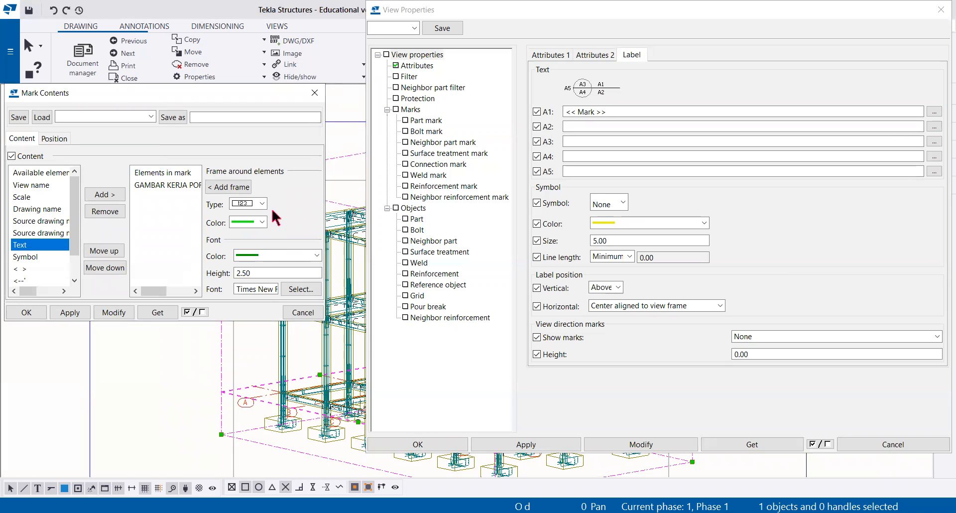
pyautogui.click(106, 313)
pyautogui.click(36, 313)
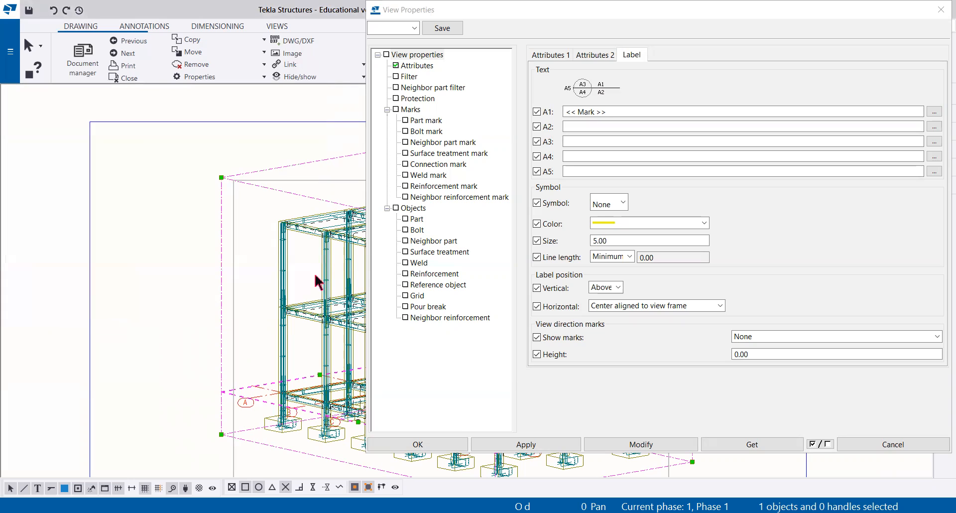
# Step: Add the text element "SKALA 1 : 80" to the view's A2 label contents
pyautogui.click(934, 127)
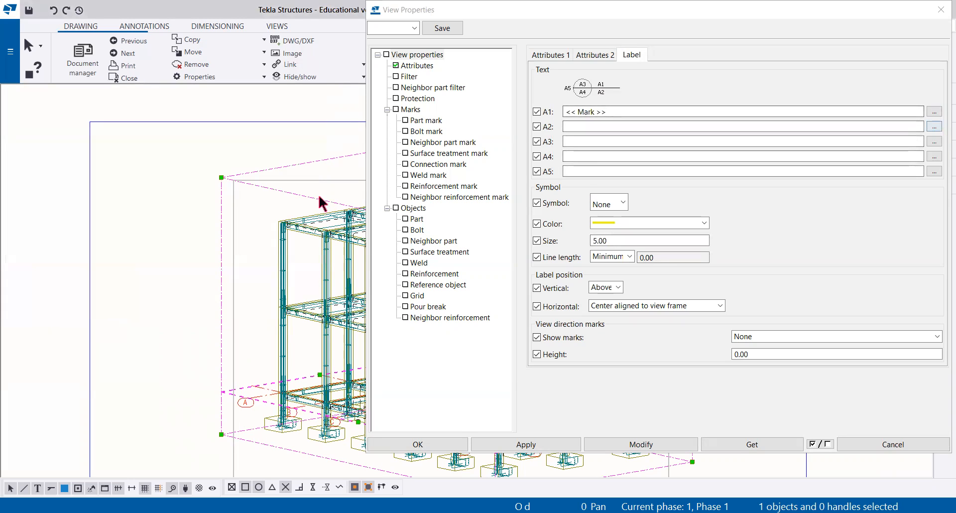
pyautogui.click(20, 244)
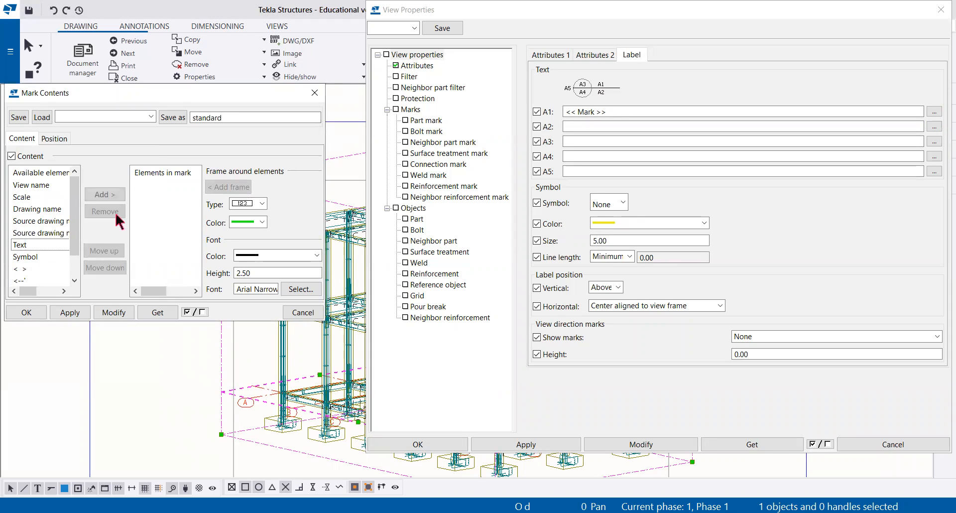
pyautogui.click(106, 194)
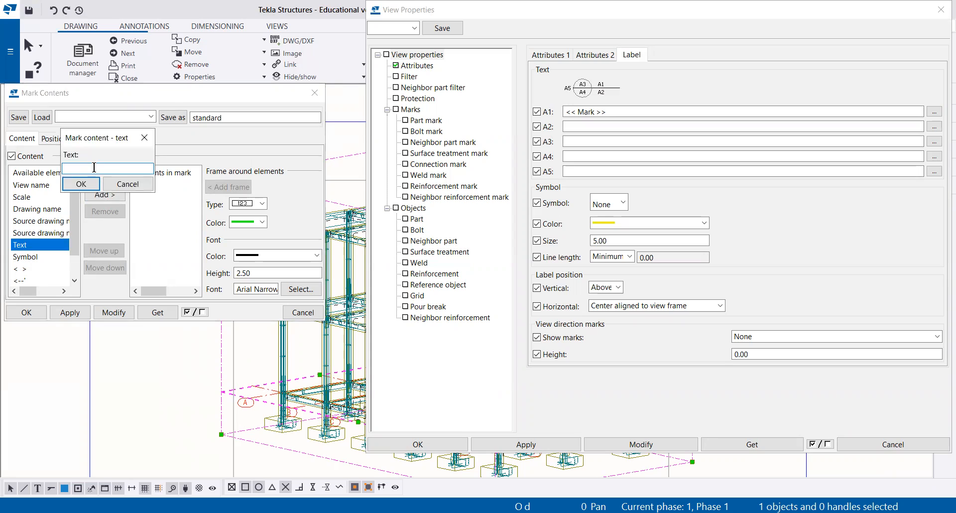
pyautogui.write('SKALA 1 : 80')
pyautogui.click(80, 183)
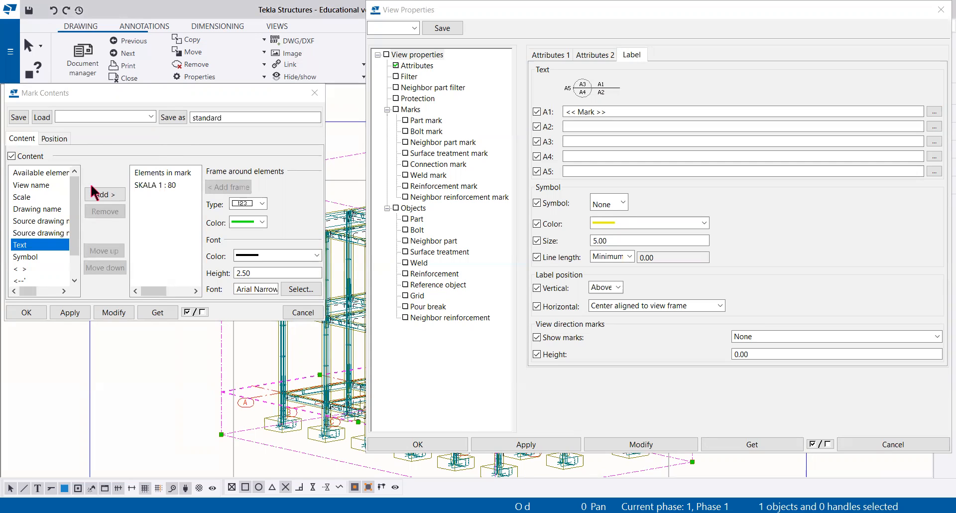
# Step: Set the A2 label's font to Times New Roman, Bold, size 12, and apply the scale text to the view
pyautogui.click(299, 290)
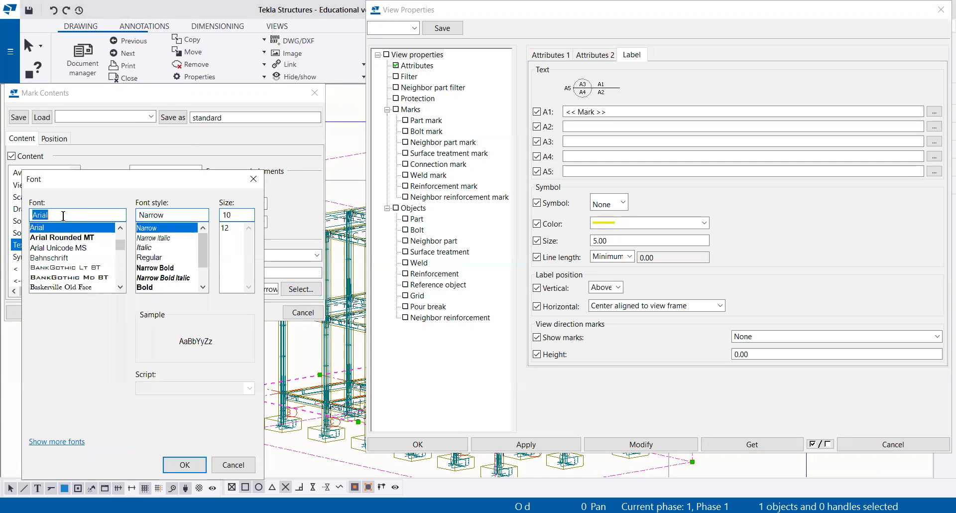
pyautogui.write('Tl')
pyautogui.click(57, 227)
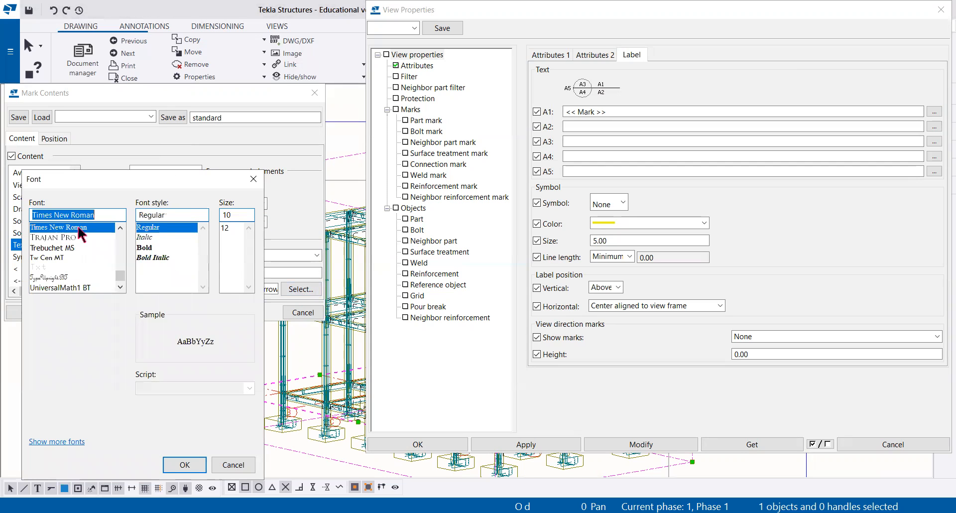
pyautogui.click(150, 248)
pyautogui.click(227, 228)
pyautogui.click(188, 464)
pyautogui.click(114, 312)
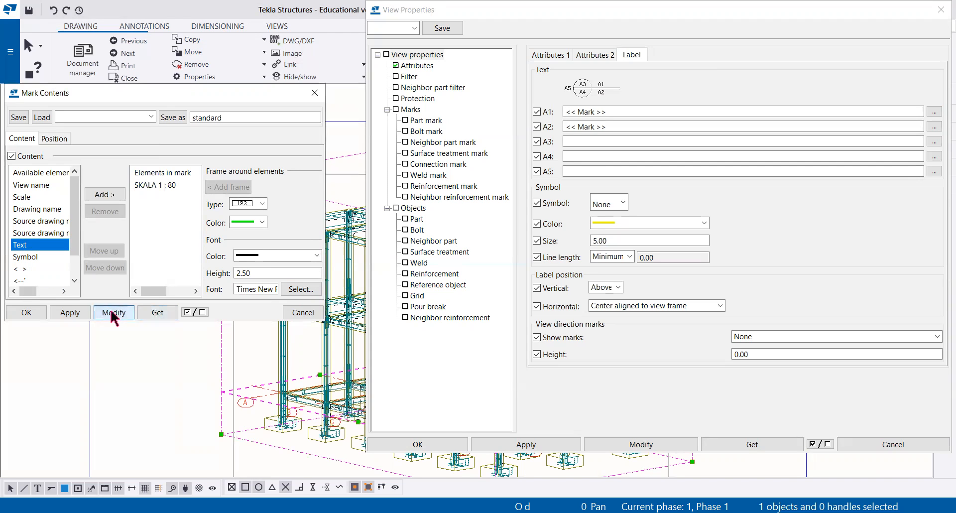
pyautogui.click(26, 312)
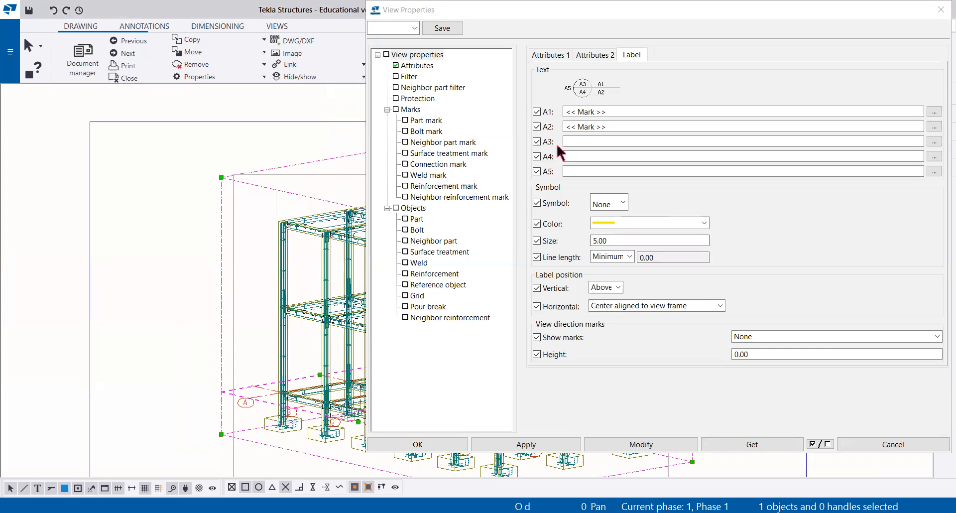
# Step: Position the view label Below and "Left aligned to view restriction box", applying the change to the 3d view
pyautogui.moveTo(136, 237); pyautogui.dragTo(8, 185, button='middle')
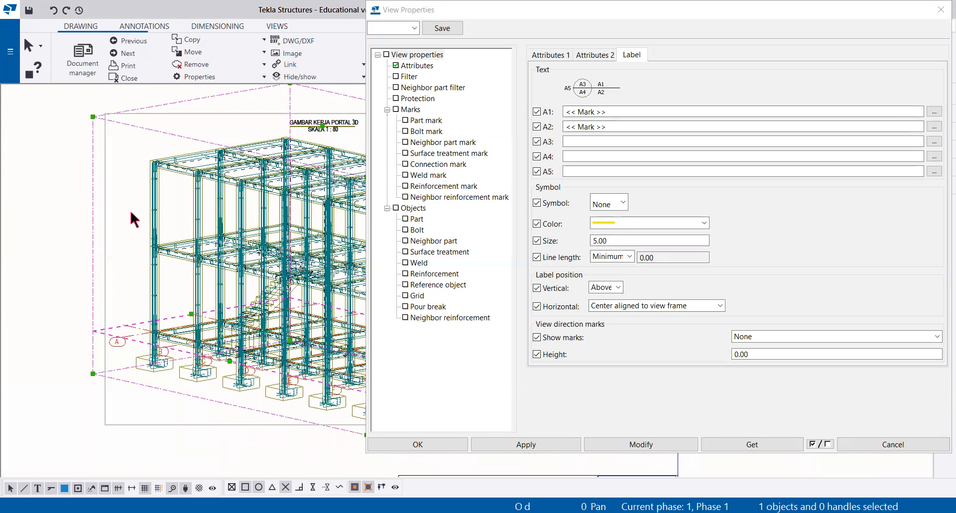
pyautogui.scroll(-1, 130, 208)
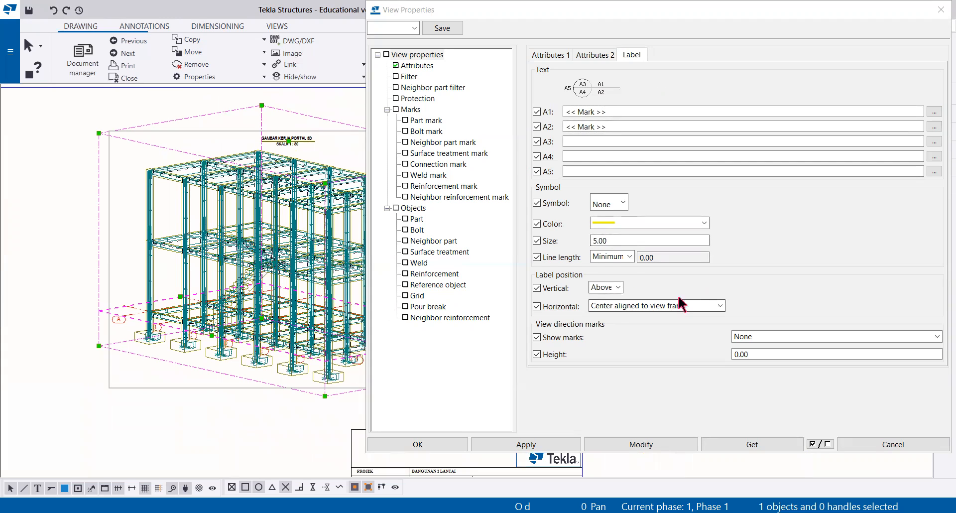
pyautogui.click(720, 306)
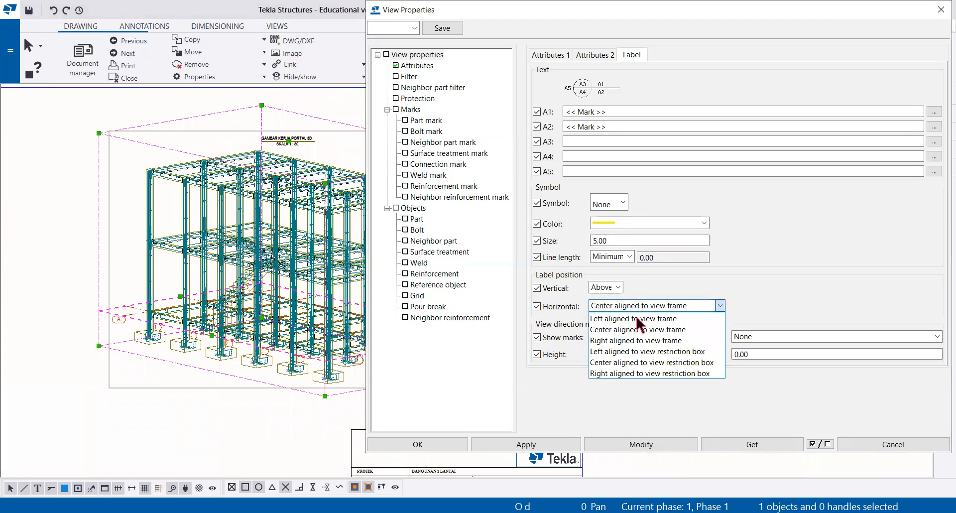
pyautogui.click(610, 351)
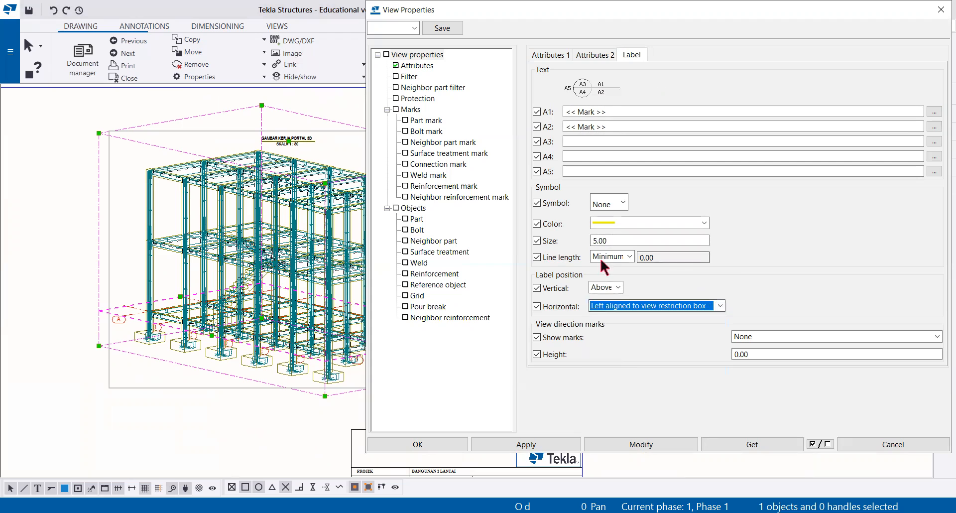
pyautogui.click(619, 288)
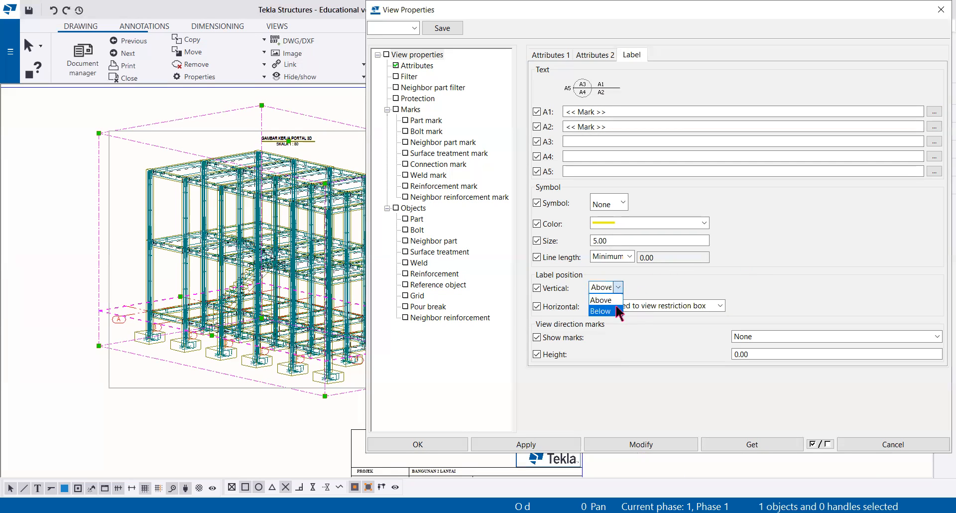
pyautogui.click(609, 305)
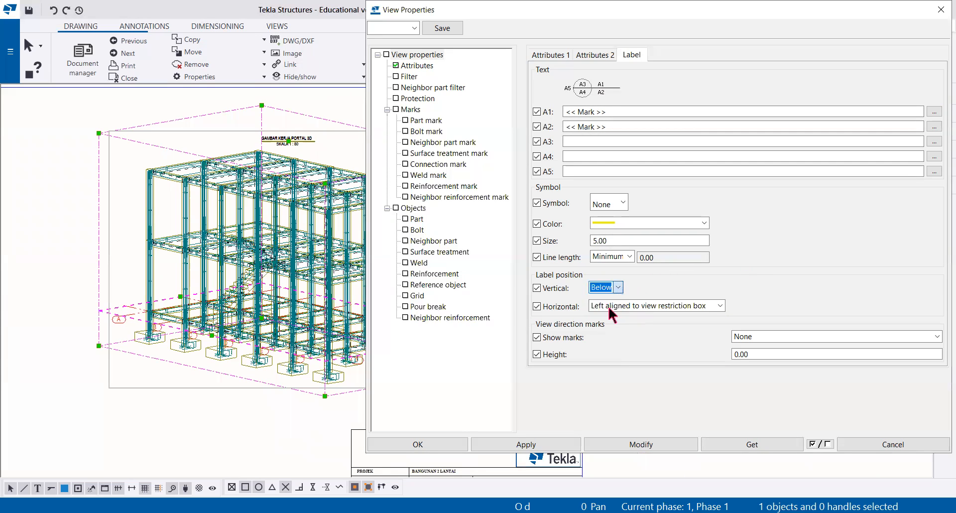
pyautogui.click(651, 441)
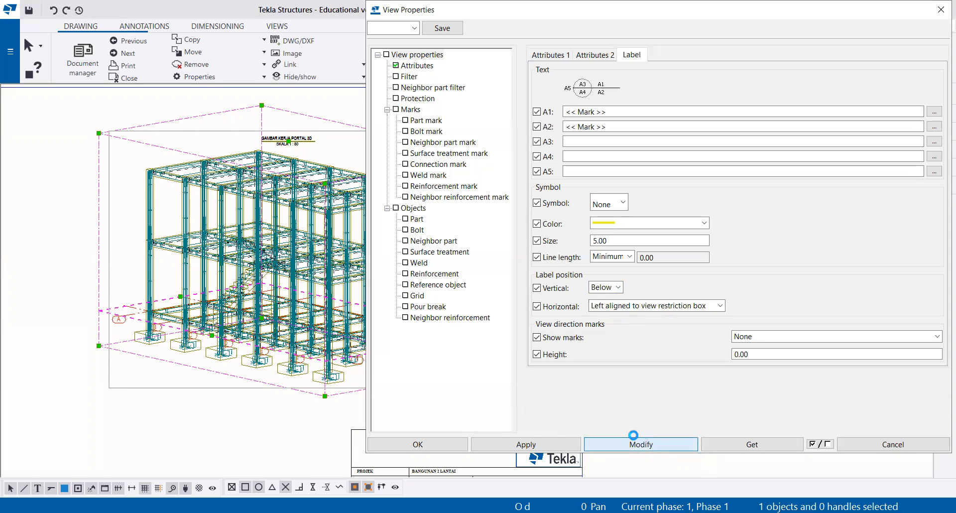
pyautogui.click(526, 445)
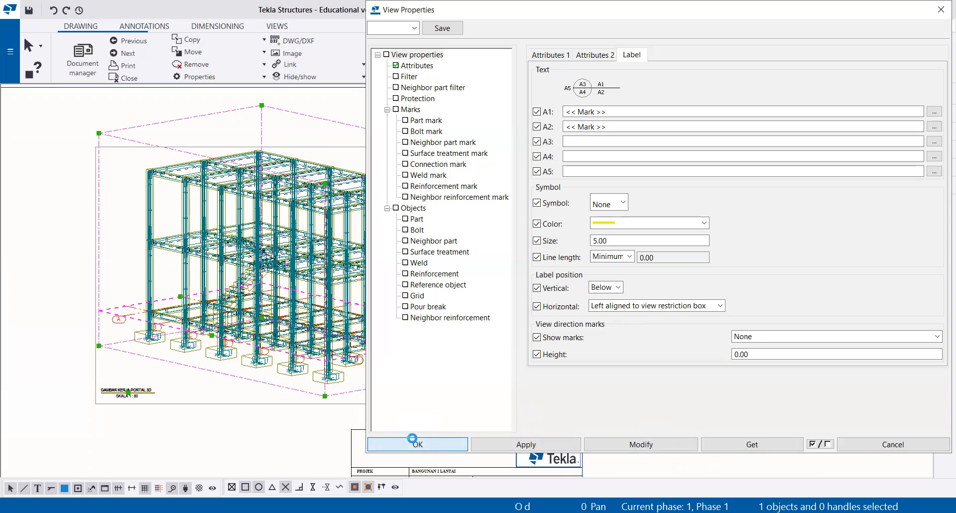
# Step: Accept the 3d view's label settings, close its view properties and deselect the view
pyautogui.click(414, 444)
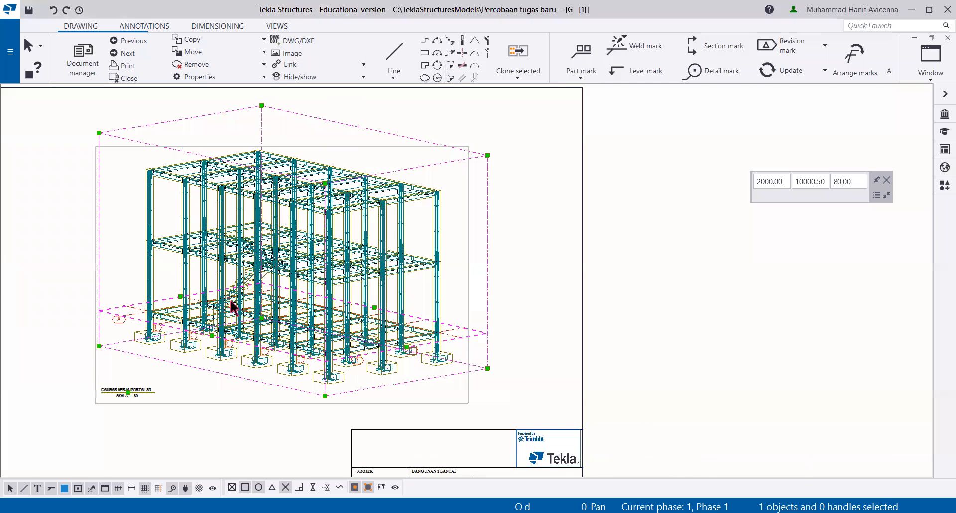
pyautogui.scroll(-2, 239, 286)
pyautogui.moveTo(239, 285)
pyautogui.mouseDown(button='middle')
pyautogui.moveTo(339, 303)
pyautogui.moveTo(334, 262)
pyautogui.mouseUp(button='middle')
pyautogui.scroll(1, 343, 300)
pyautogui.scroll(1, 350, 294)
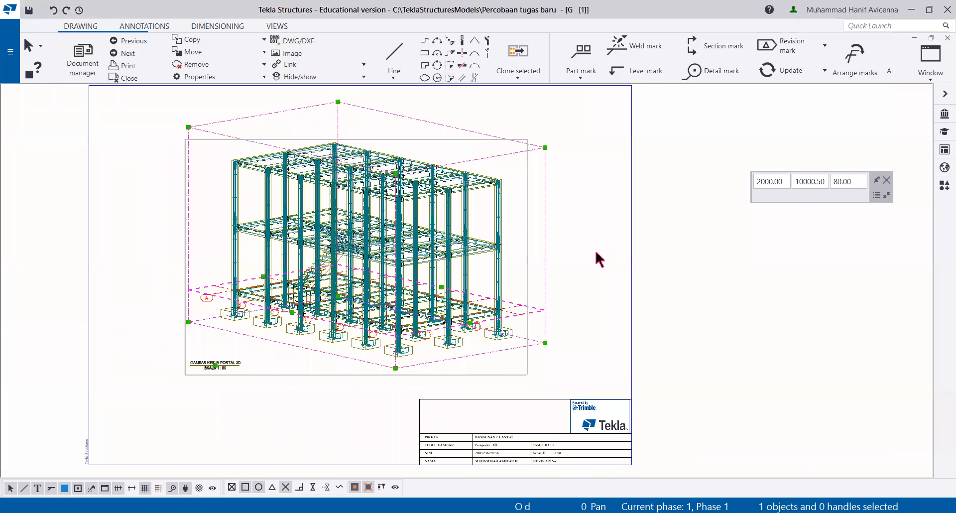
pyautogui.click(596, 253)
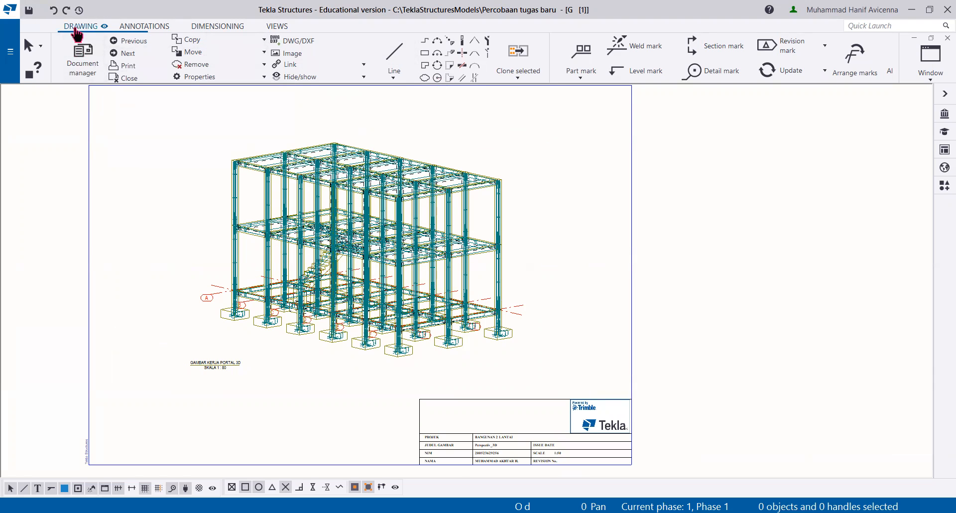
# Step: Open GA drawing [2] from the document list, keeping the changes to drawing [1], and maximize its window
pyautogui.click(87, 69)
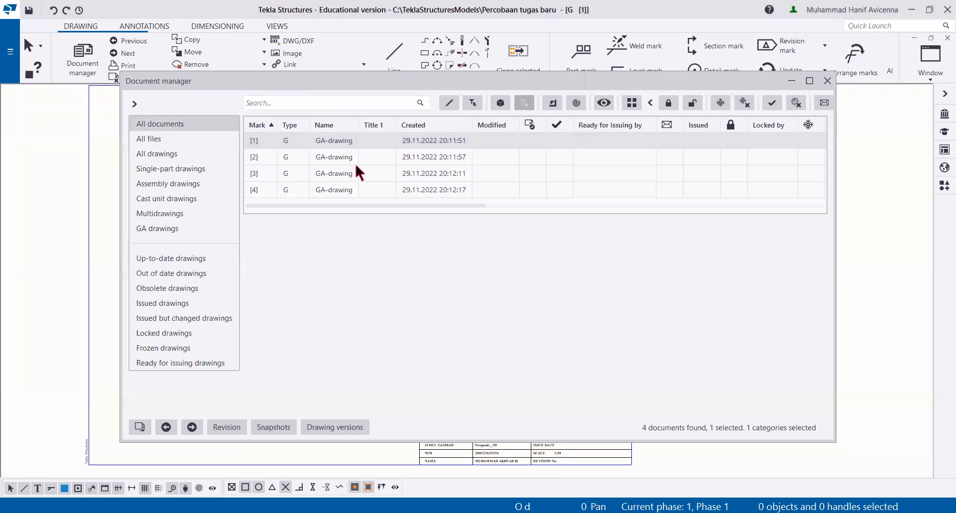
pyautogui.doubleClick(398, 162)
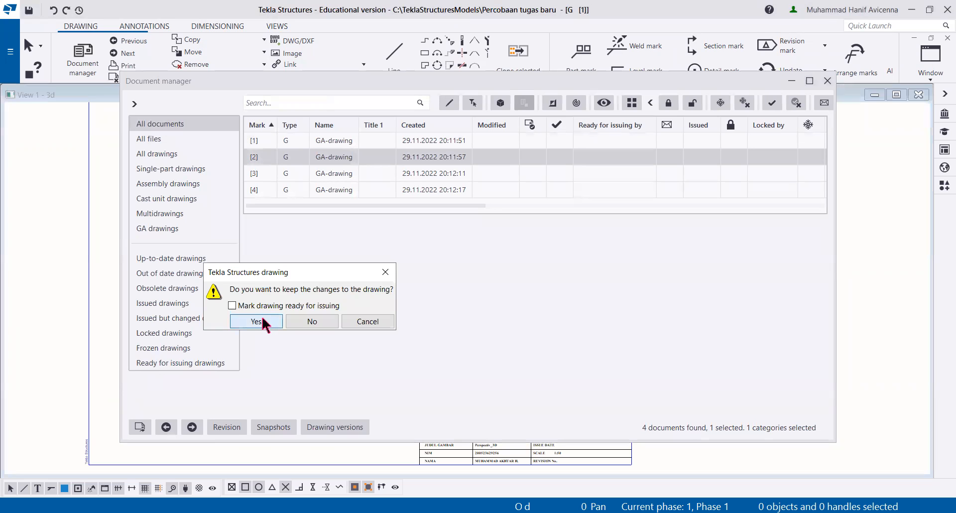
pyautogui.click(256, 321)
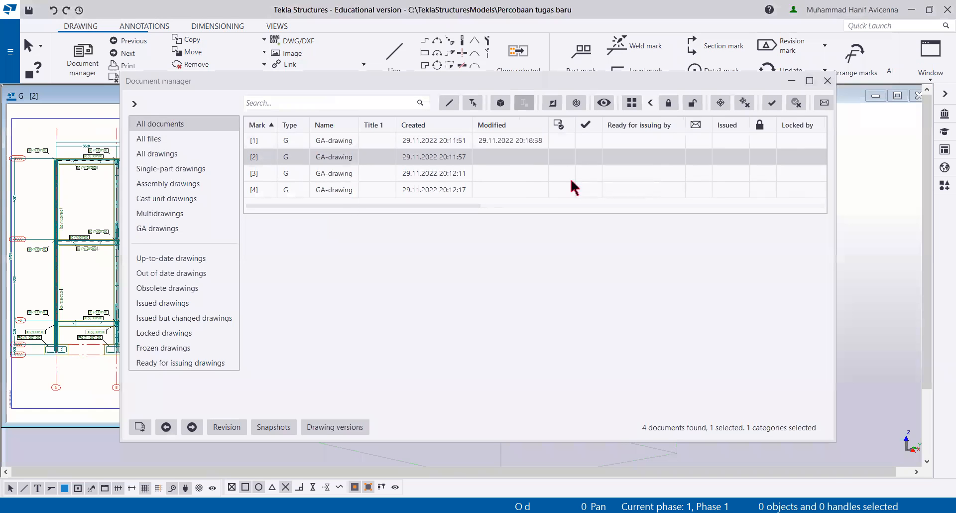
pyautogui.click(111, 313)
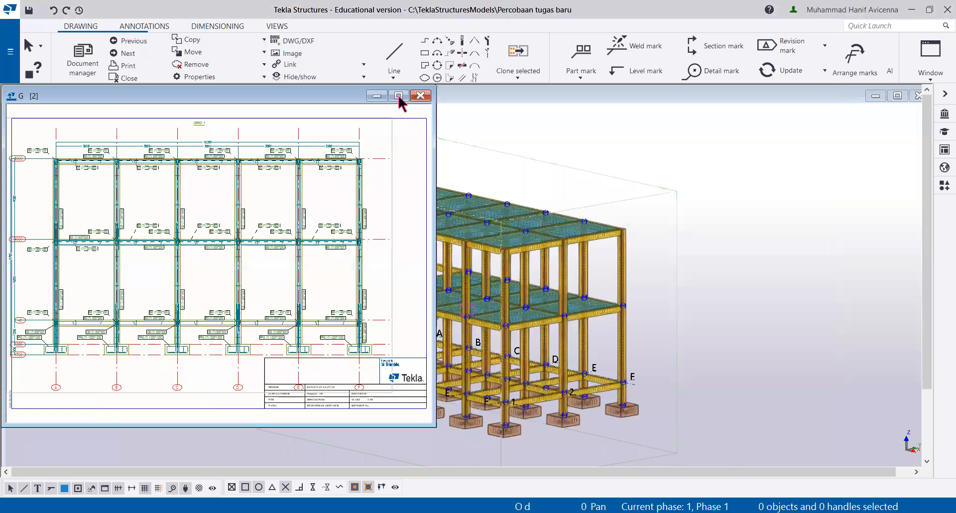
pyautogui.click(398, 95)
# Step: Examine the GRID 1 elevation's dimensions, part marks, reinforcement and placement on the sheet
pyautogui.scroll(2, 303, 193)
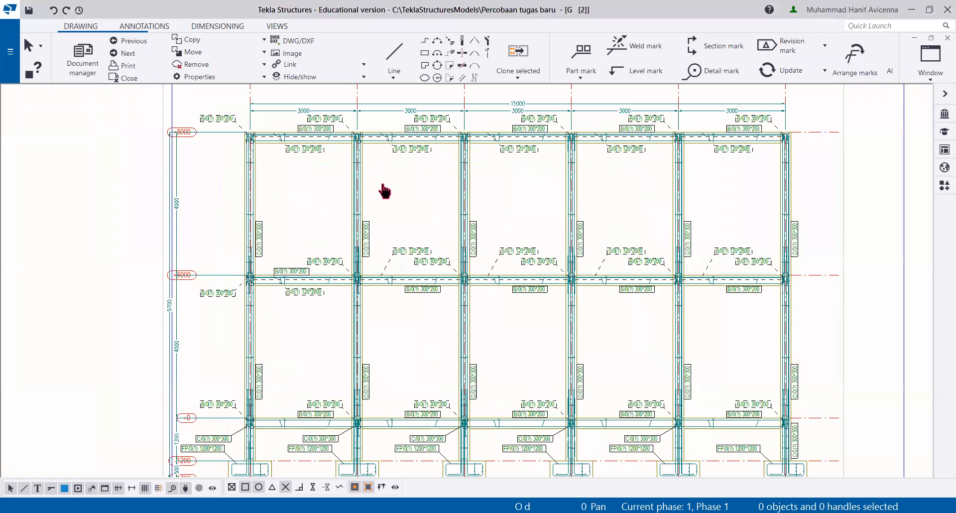
pyautogui.scroll(3, 320, 284)
pyautogui.scroll(-4, 252, 237)
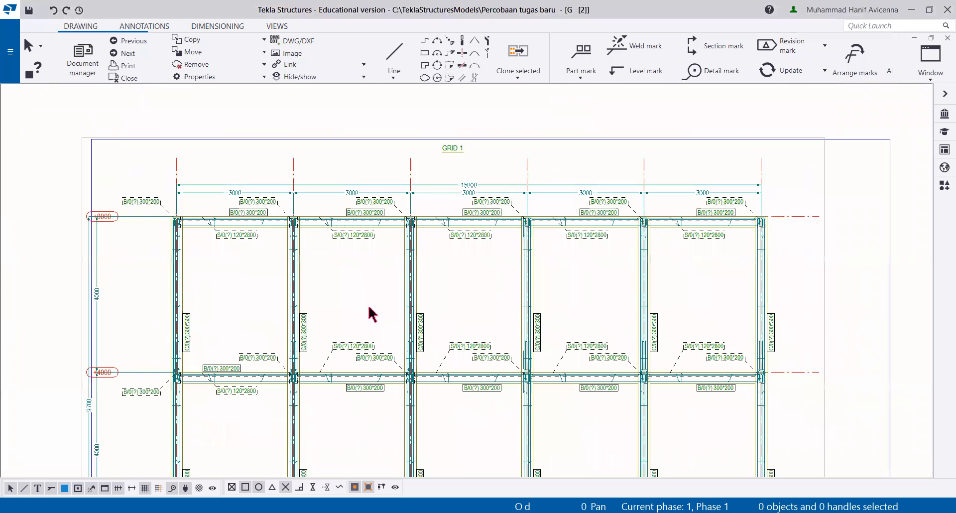
pyautogui.scroll(1, 368, 259)
pyautogui.scroll(-1, 368, 259)
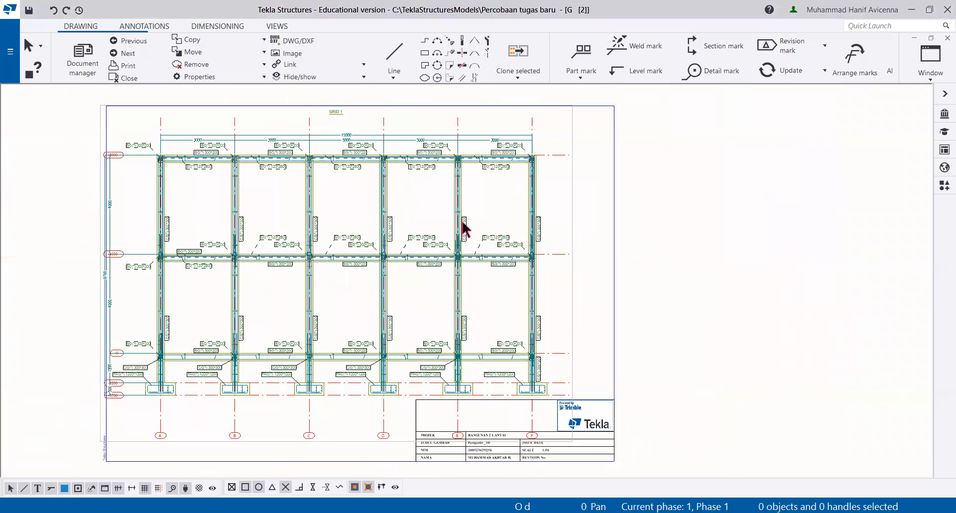
pyautogui.scroll(-2, 527, 192)
pyautogui.scroll(1, 463, 208)
pyautogui.scroll(2, 459, 202)
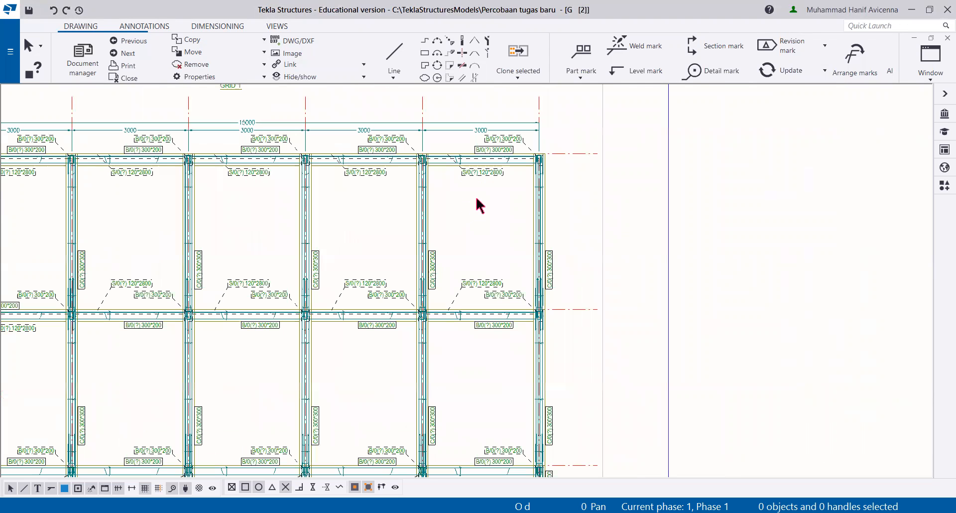
# Step: Set the visibility of reinforcing bars in group to "all" in the drawing's reinforcement properties and apply it to the drawing
pyautogui.rightClick(629, 184)
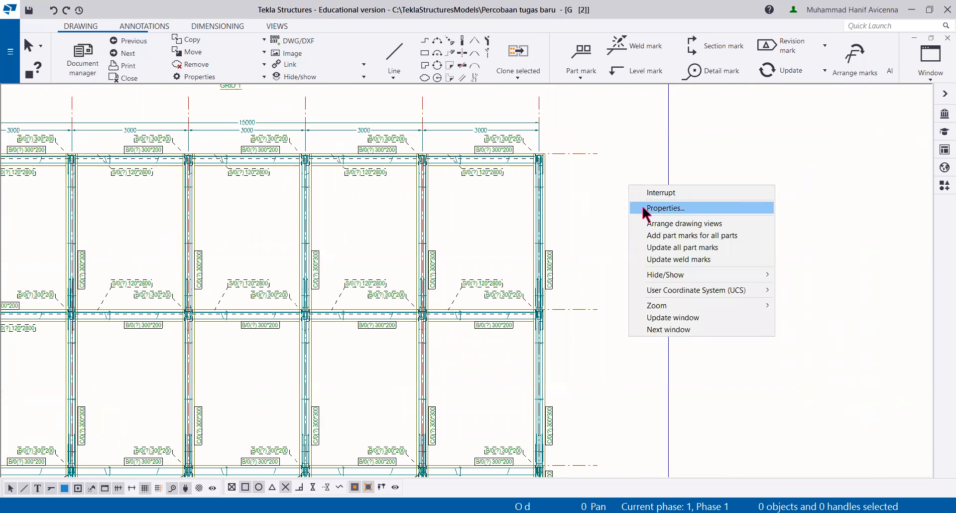
pyautogui.click(665, 209)
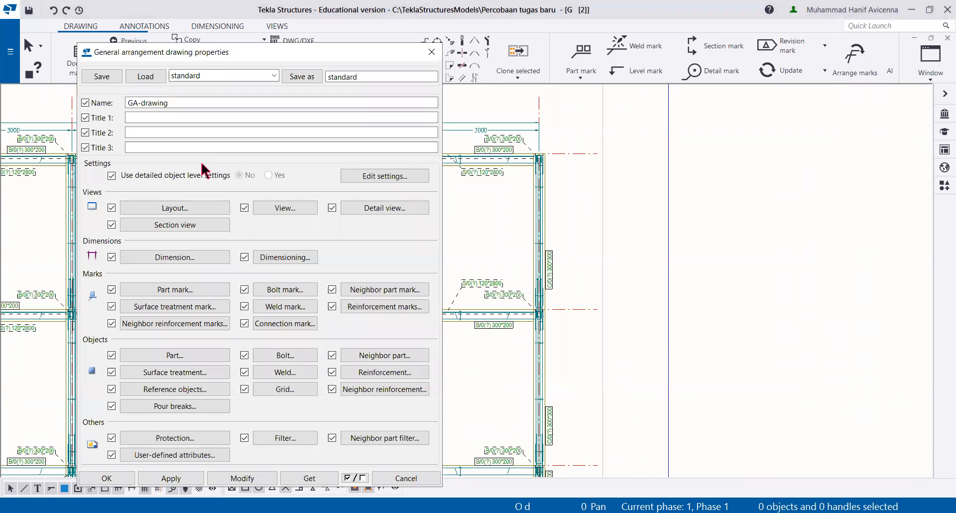
pyautogui.click(359, 377)
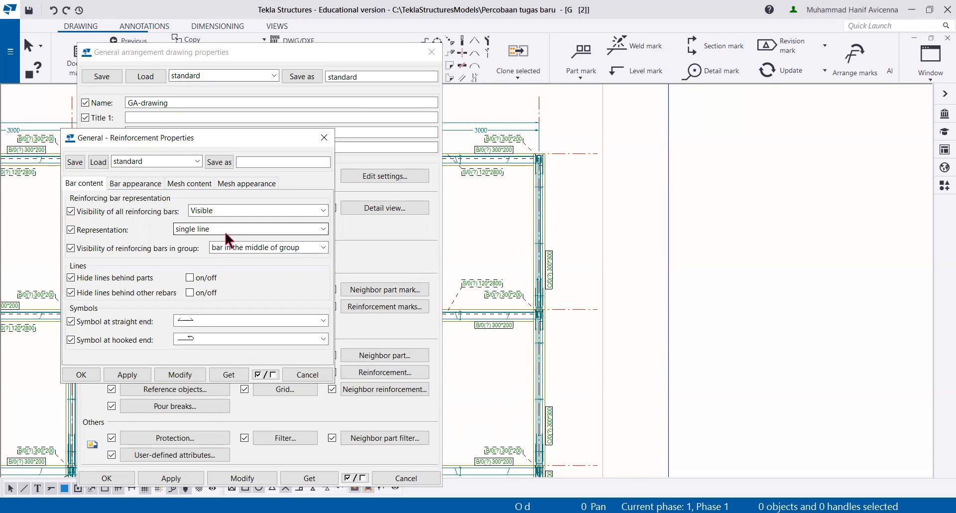
pyautogui.click(257, 249)
pyautogui.click(213, 260)
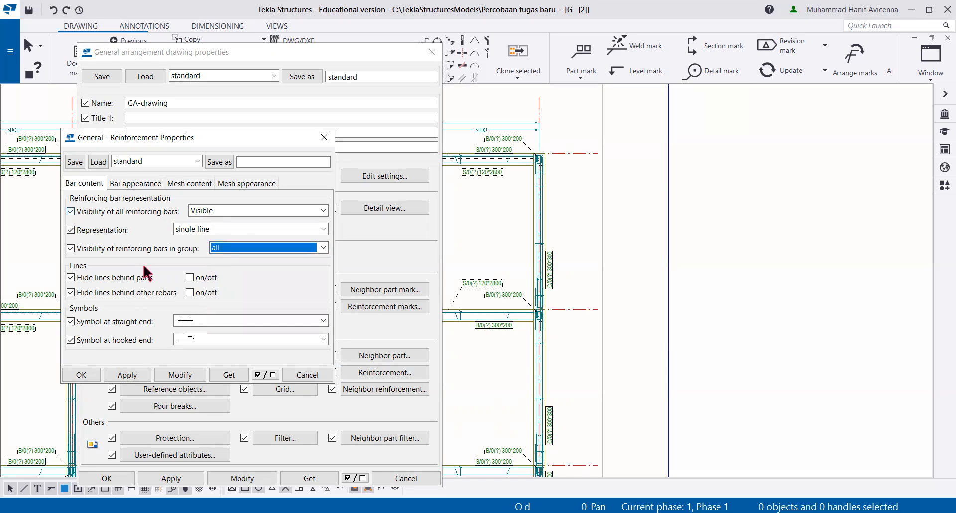
pyautogui.click(175, 373)
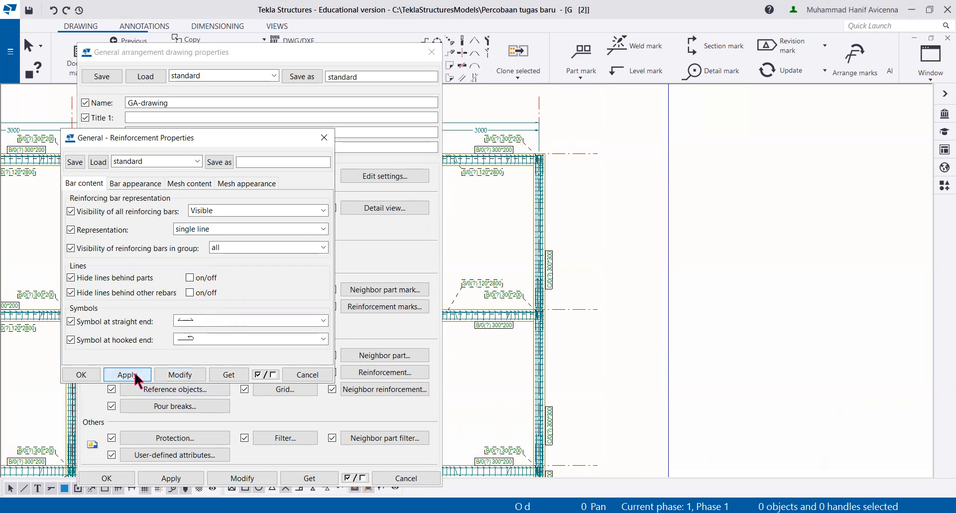
pyautogui.click(80, 374)
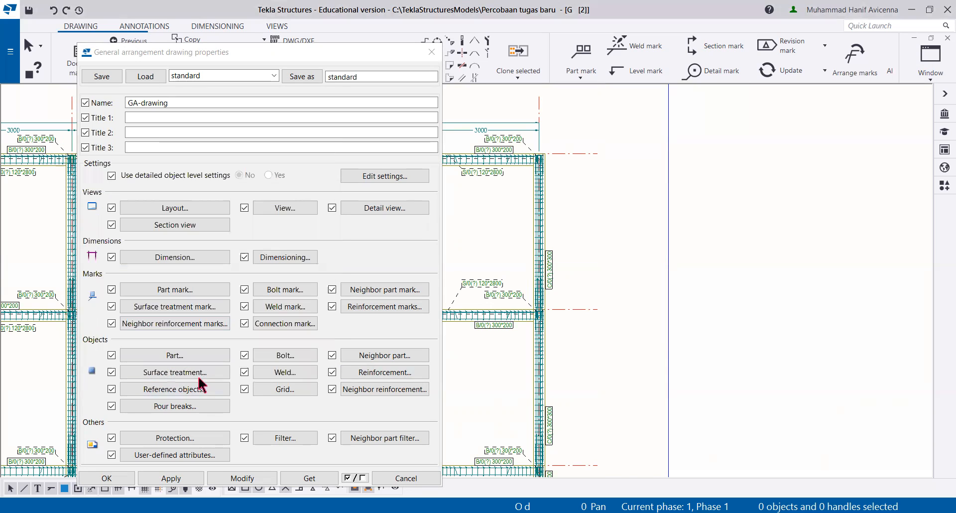
pyautogui.click(240, 479)
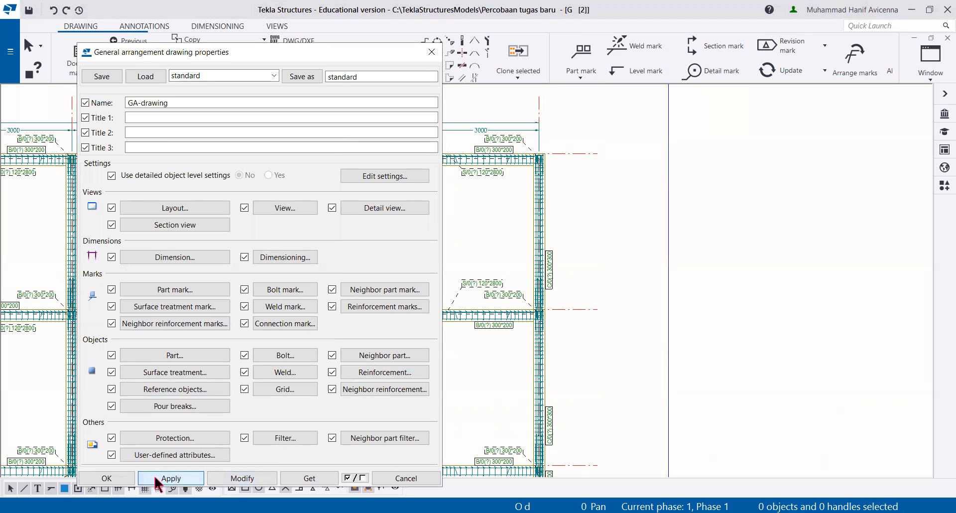
pyautogui.click(119, 479)
# Step: Set the scale of the GRID 1 view to 1/80 in its view properties
pyautogui.scroll(-5, 331, 335)
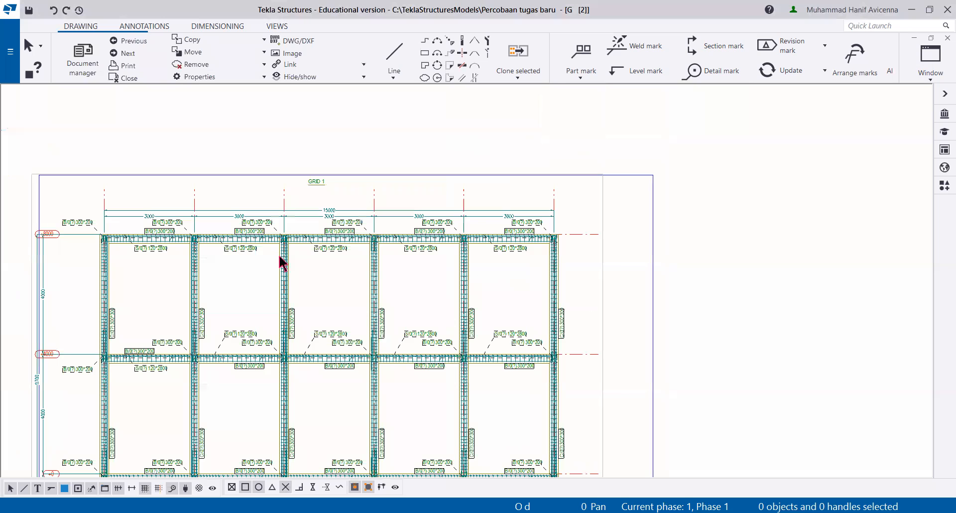
pyautogui.scroll(1, 280, 259)
pyautogui.scroll(1, 280, 260)
pyautogui.scroll(-1, 280, 260)
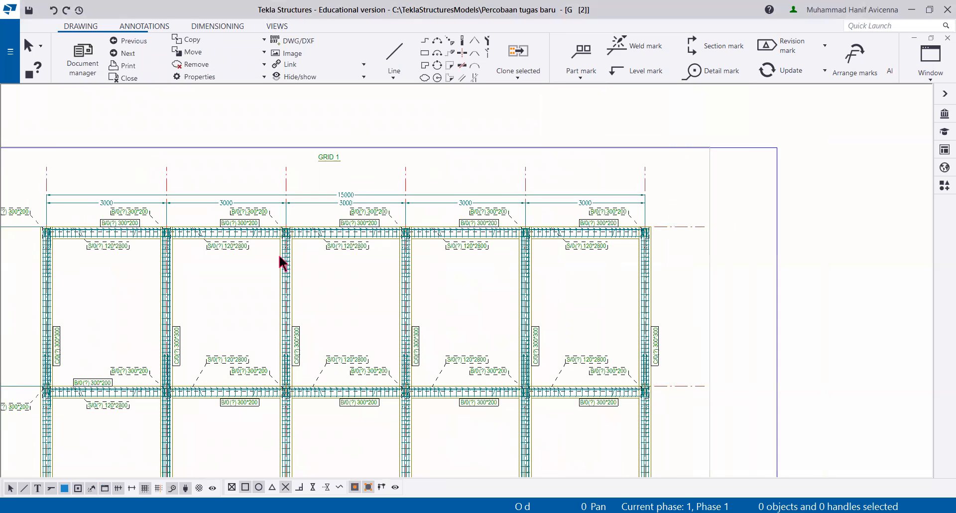
pyautogui.moveTo(303, 197); pyautogui.dragTo(327, 207, button='middle')
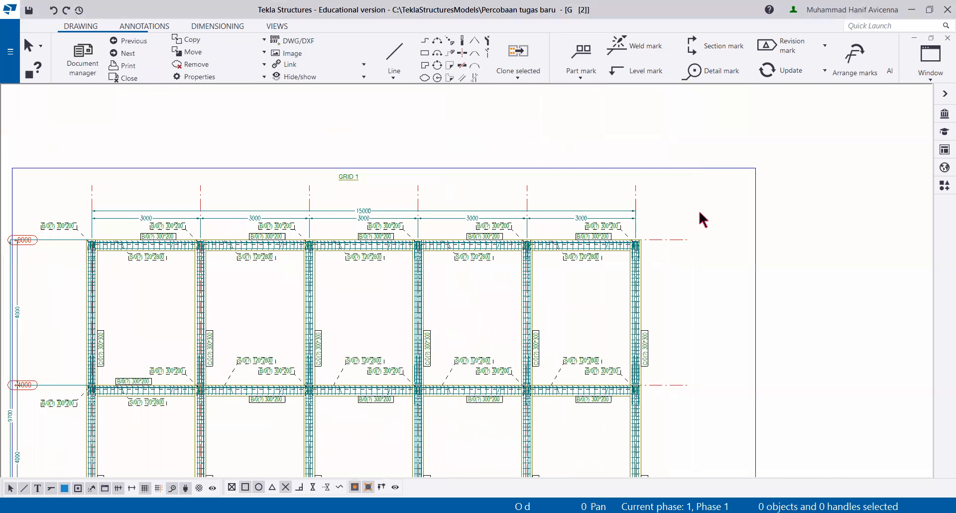
pyautogui.click(696, 211)
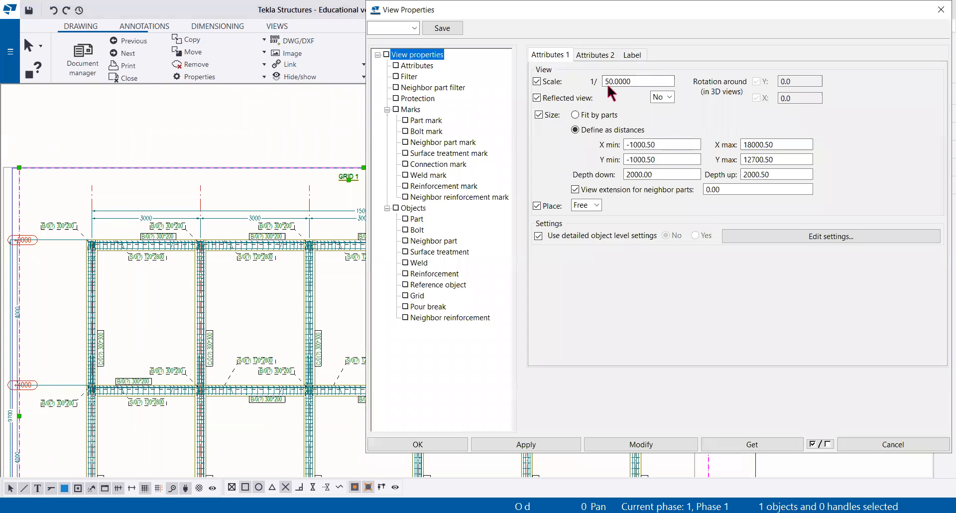
pyautogui.click(612, 82)
pyautogui.press('BackSpace')
pyautogui.write('8')
# Step: Replace the view name element in the A1 label contents with the text "GAMBAR KERJA PORTAL MEMANJANG 2D"
pyautogui.click(633, 55)
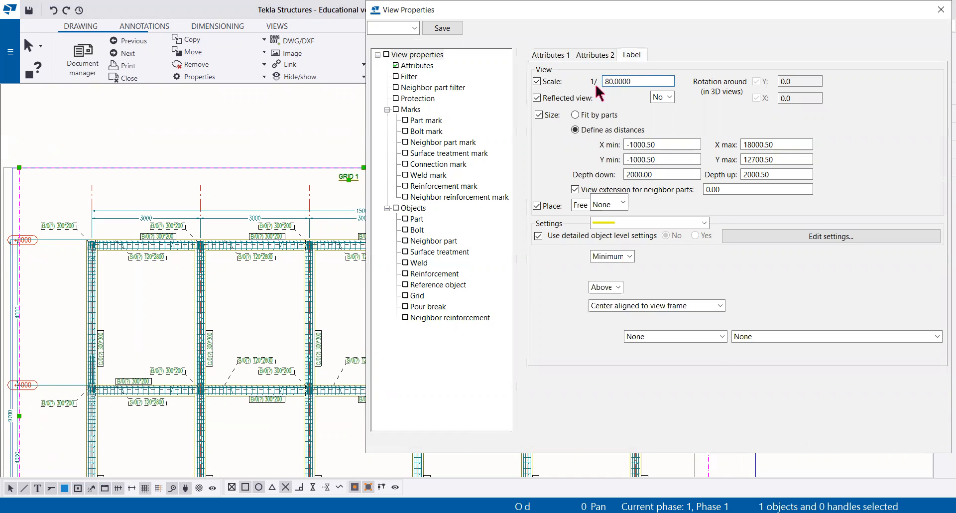
pyautogui.click(934, 113)
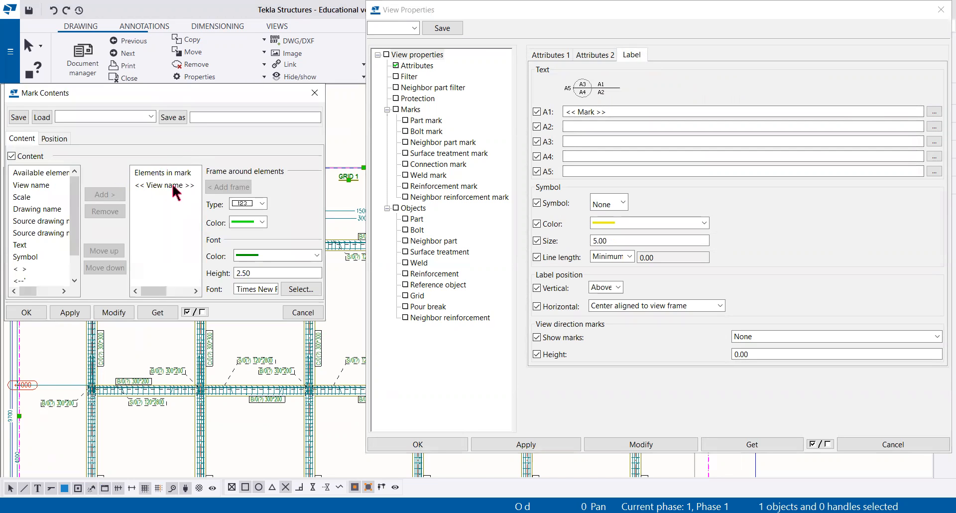
pyautogui.click(172, 186)
pyautogui.click(103, 210)
pyautogui.click(21, 245)
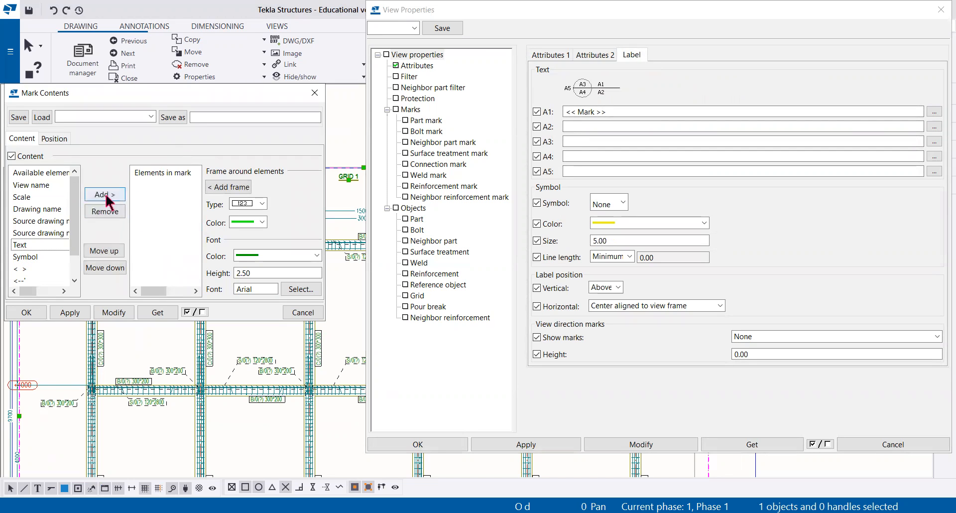
pyautogui.click(105, 195)
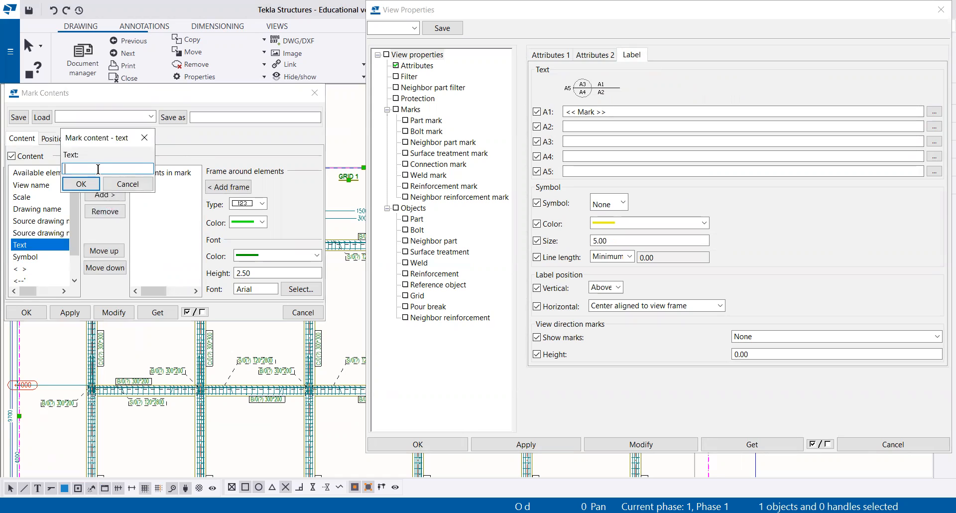
pyautogui.write('GAM')
pyautogui.write('BAR KERJA PORTAL M')
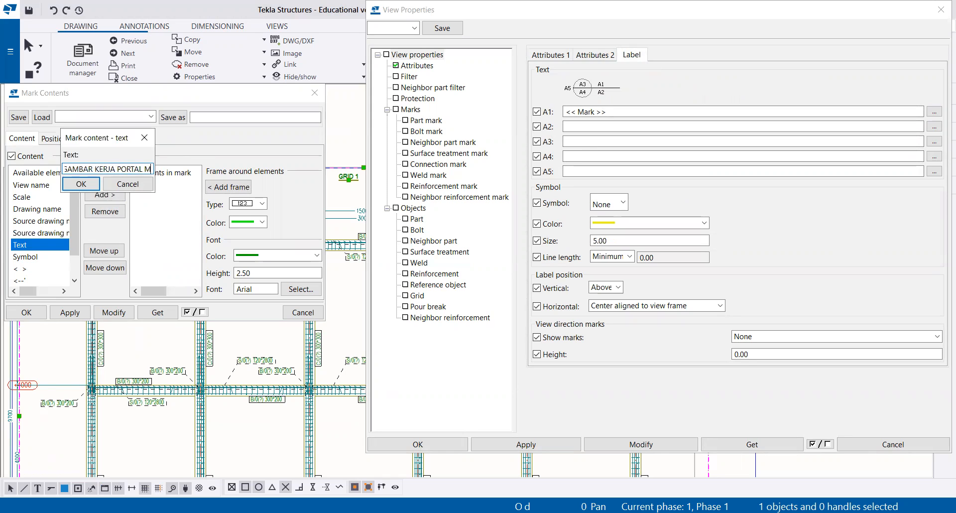
pyautogui.write('EMANJANG 2D')
pyautogui.click(87, 182)
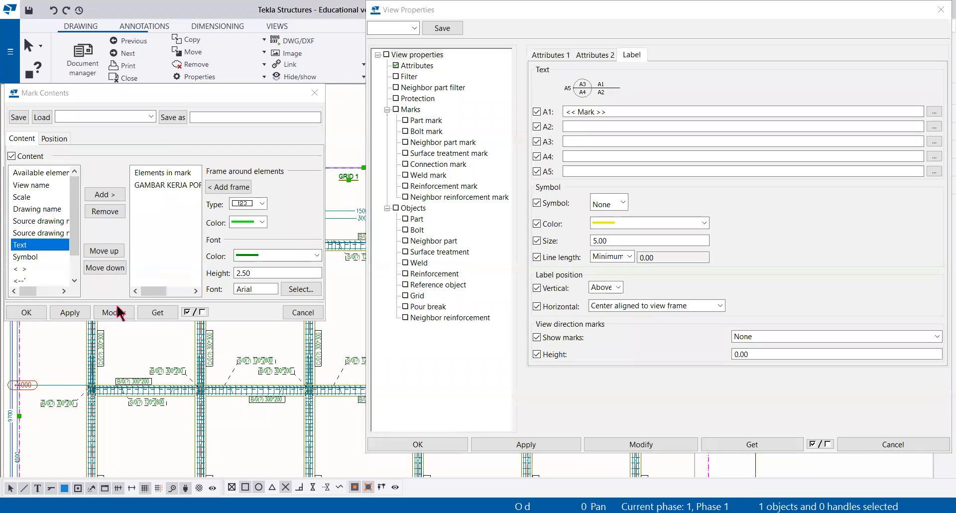
# Step: Set the A1 label text's font to Times New Roman, Bold, size 12, and apply the mark contents to the GRID 1 view
pyautogui.click(301, 289)
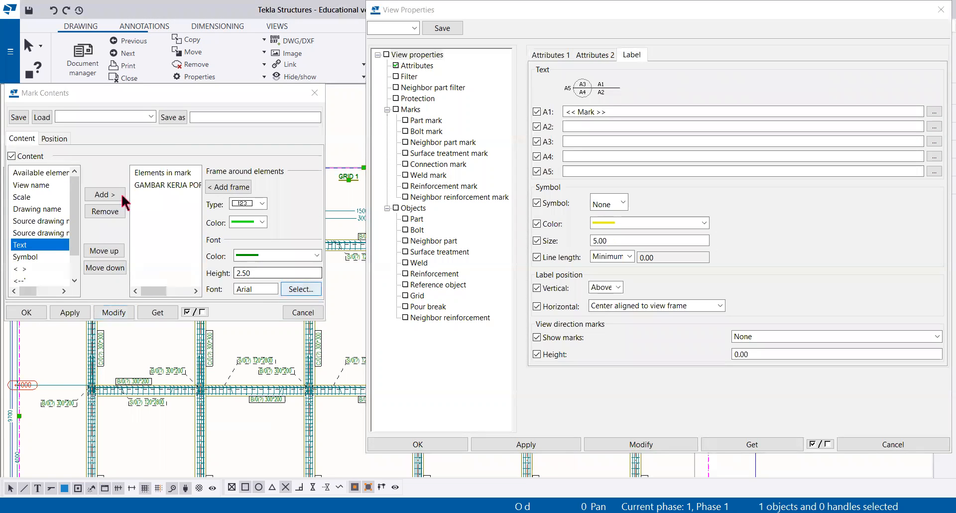
pyautogui.write('Ti')
pyautogui.click(65, 227)
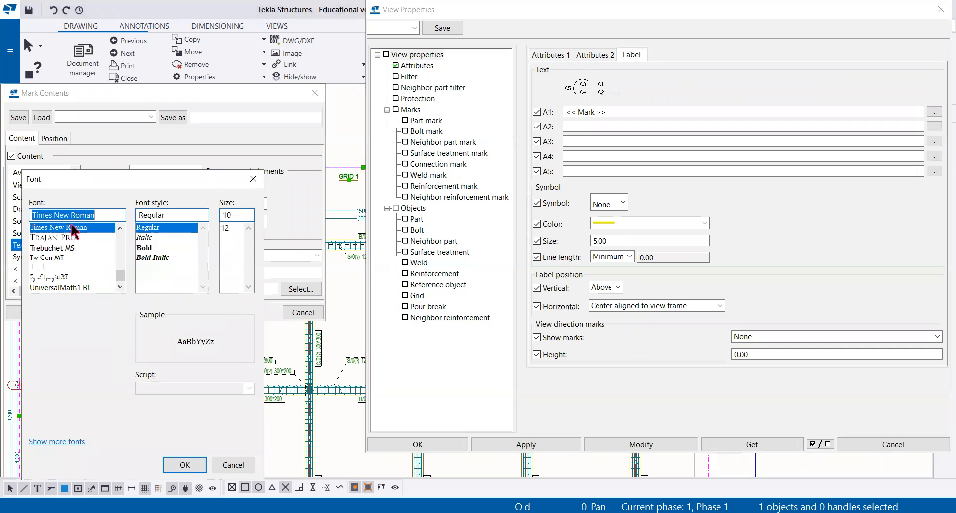
pyautogui.click(145, 248)
pyautogui.click(225, 228)
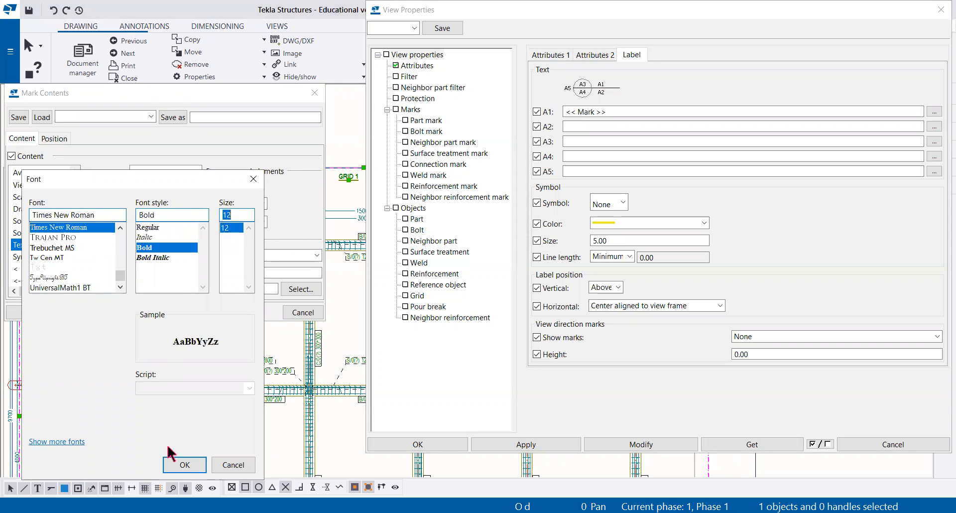
pyautogui.click(184, 465)
pyautogui.click(73, 314)
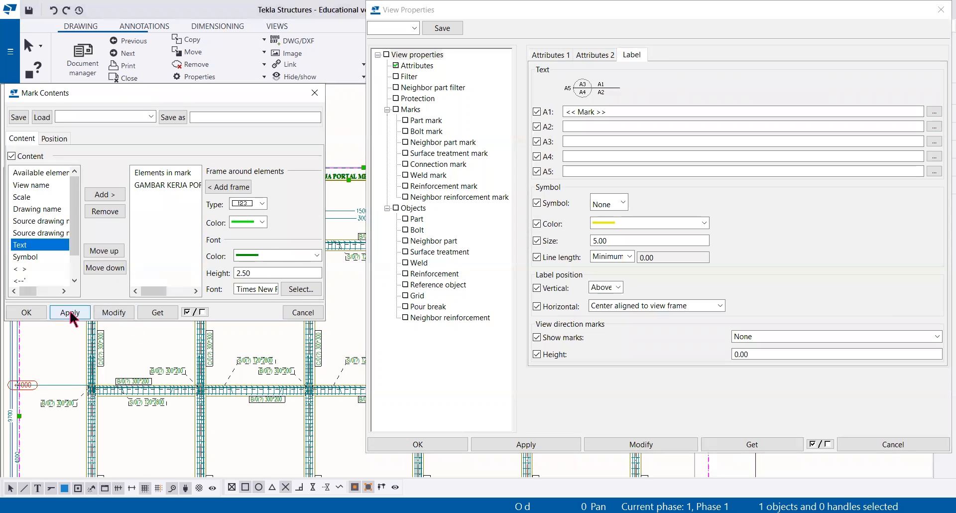
pyautogui.click(25, 313)
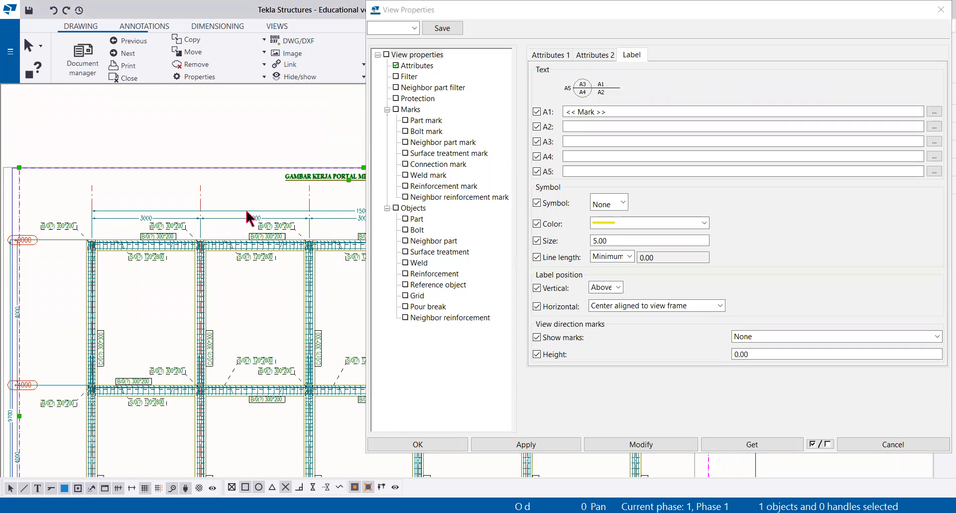
# Step: Set the font color of the A1 label contents to black and accept the mark contents
pyautogui.click(934, 113)
pyautogui.click(273, 255)
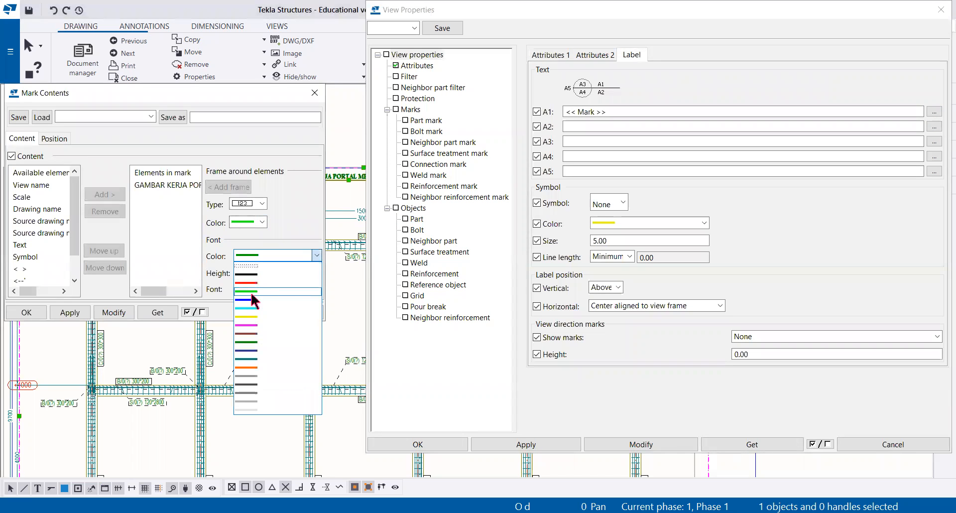
pyautogui.click(249, 275)
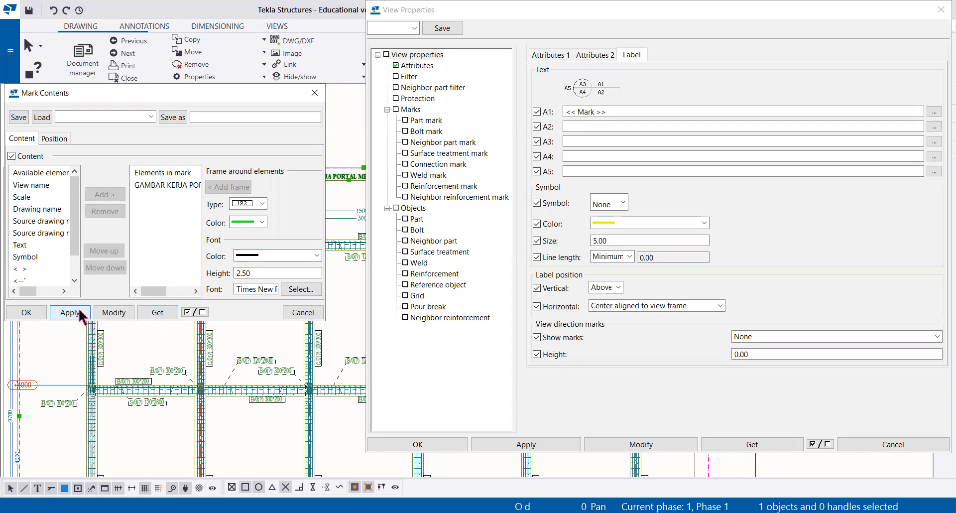
pyautogui.click(26, 312)
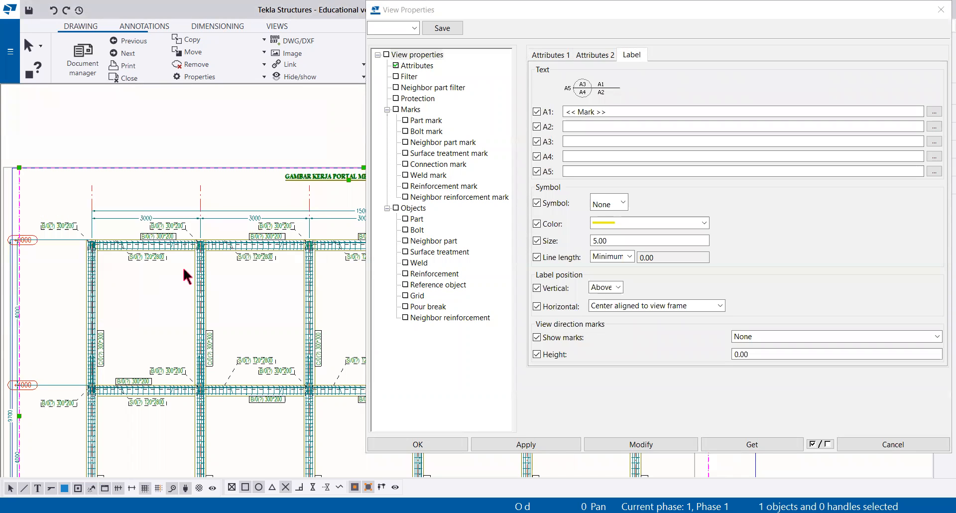
# Step: Add the text element "SKALA 1 : 80" to the A2 label contents and apply it to the GRID 1 view
pyautogui.click(935, 127)
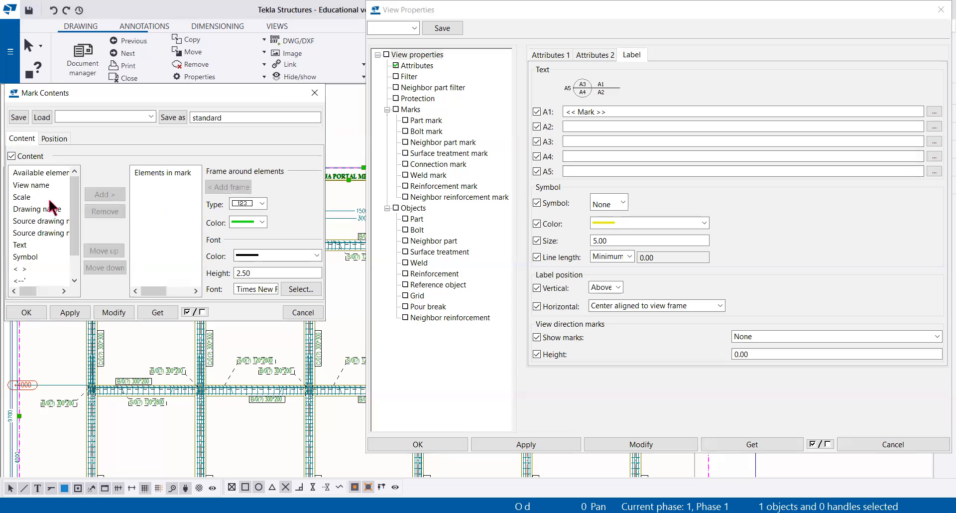
pyautogui.click(29, 245)
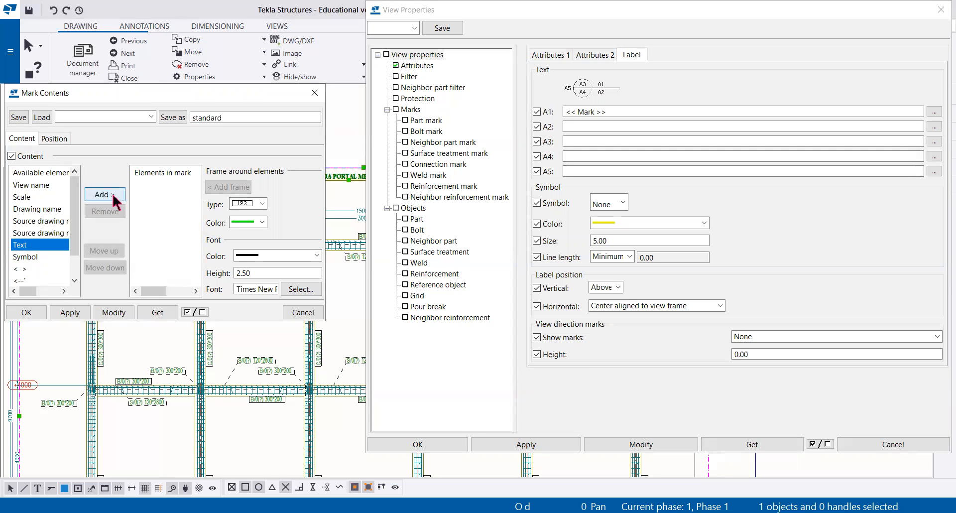
pyautogui.click(103, 194)
pyautogui.write('SKALA 1 : 80')
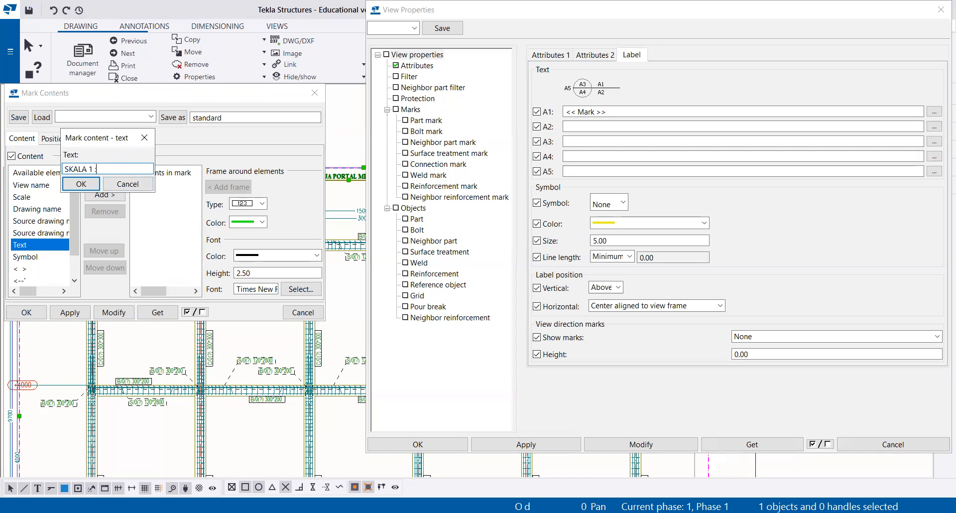
pyautogui.click(77, 184)
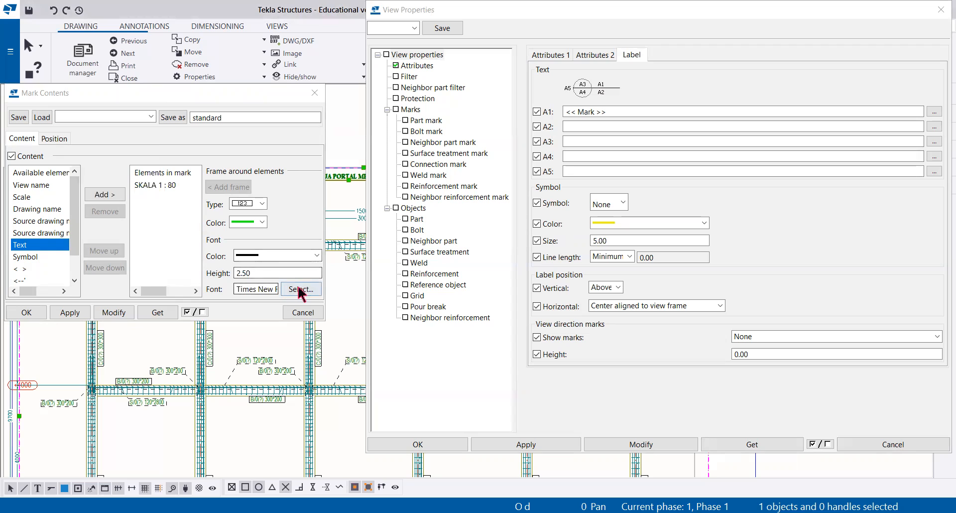
pyautogui.click(257, 220)
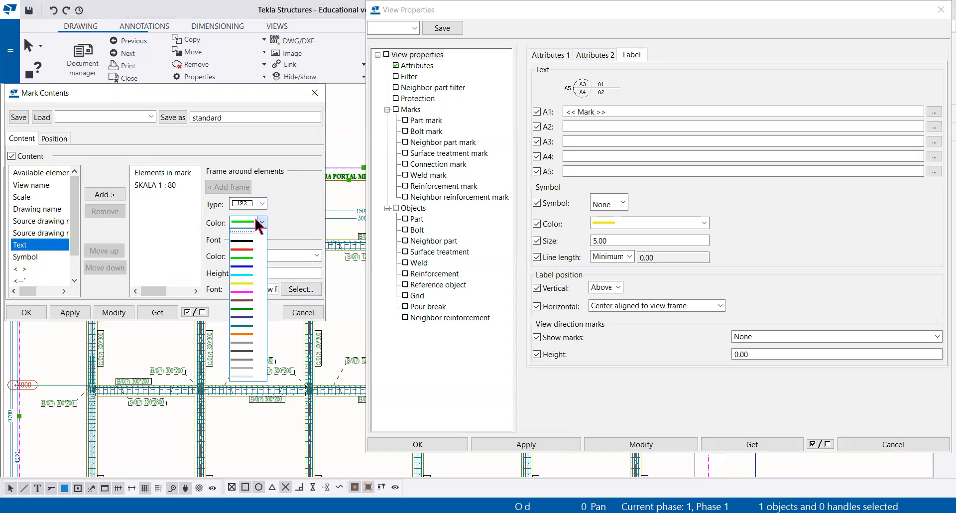
pyautogui.click(255, 219)
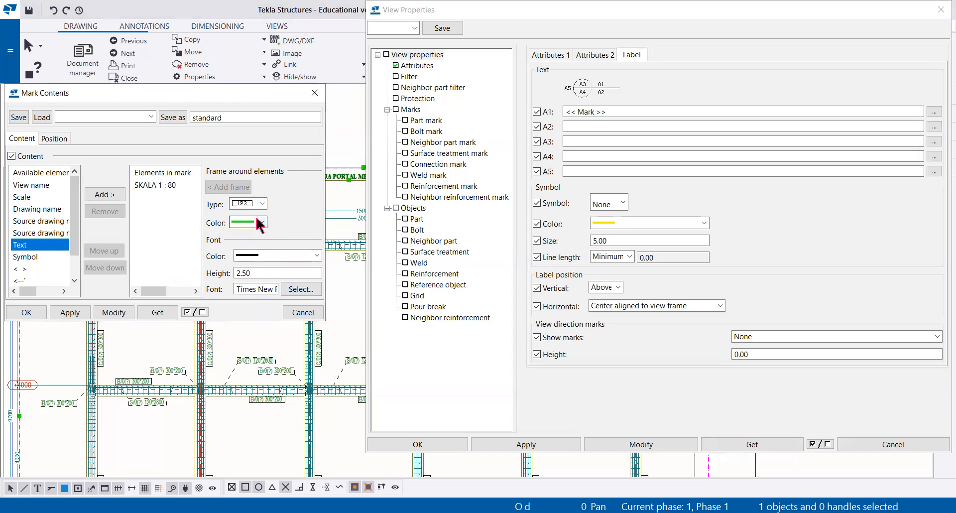
pyautogui.click(113, 312)
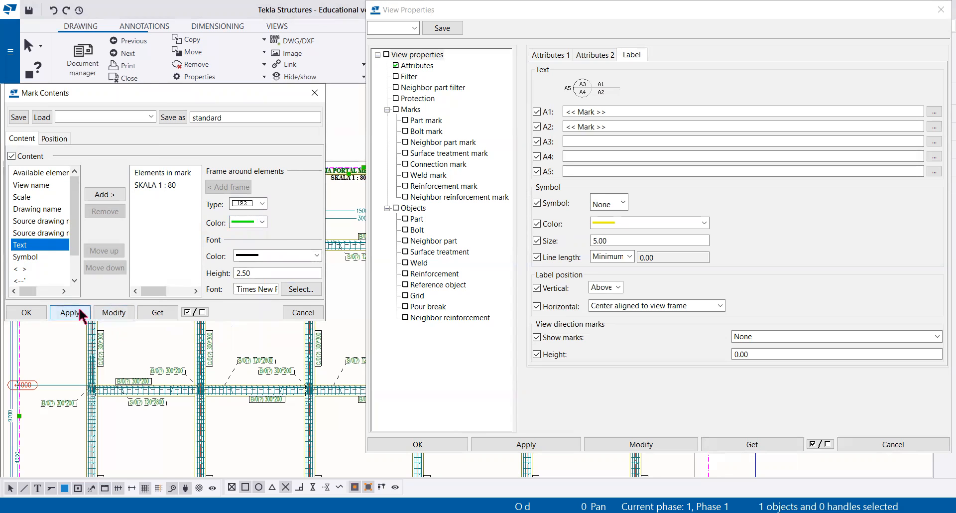
pyautogui.click(26, 312)
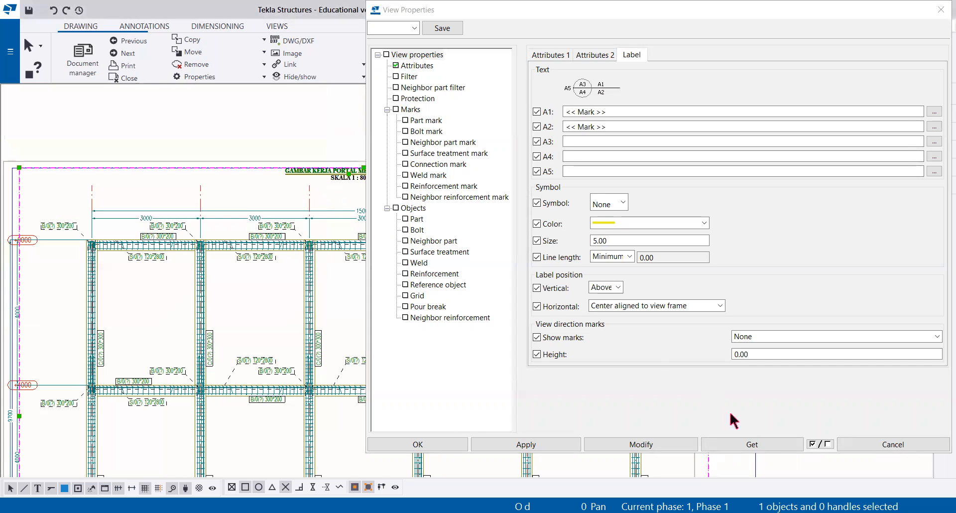
pyautogui.click(617, 443)
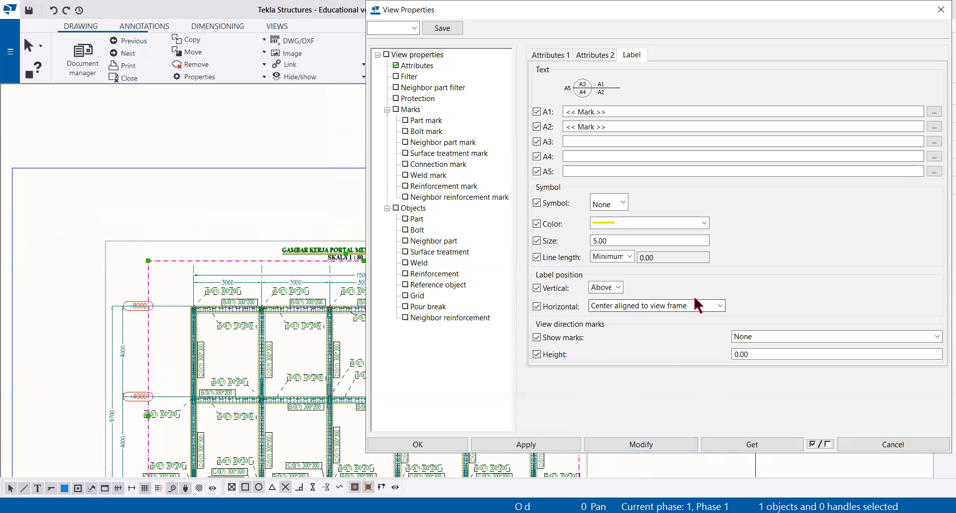
# Step: Position the view label below and left aligned to the view restriction box, apply it to the view, and close the view properties
pyautogui.click(619, 289)
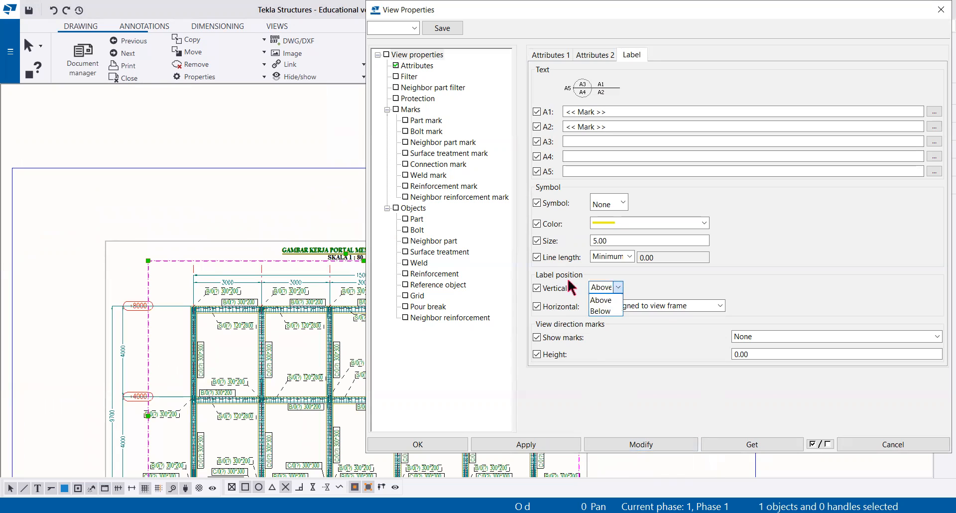
pyautogui.click(602, 309)
pyautogui.click(674, 306)
pyautogui.click(599, 339)
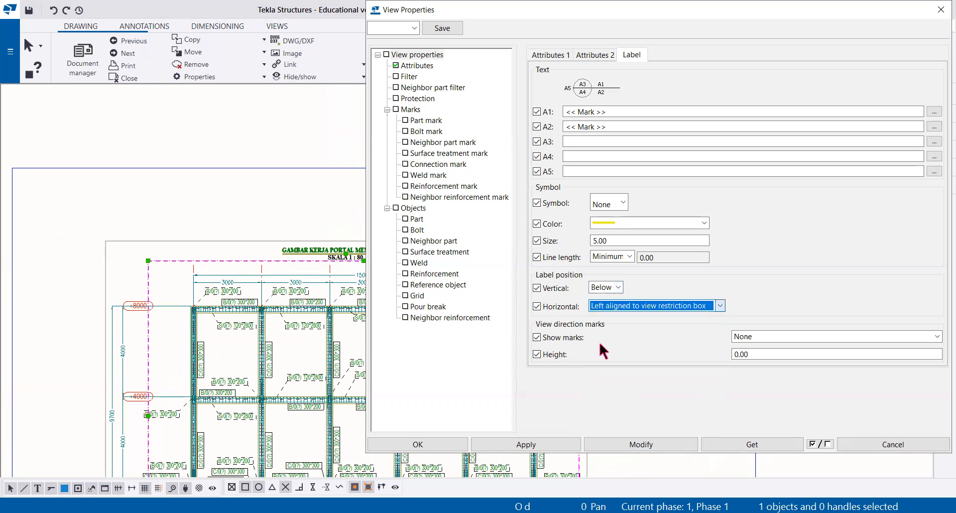
pyautogui.click(618, 444)
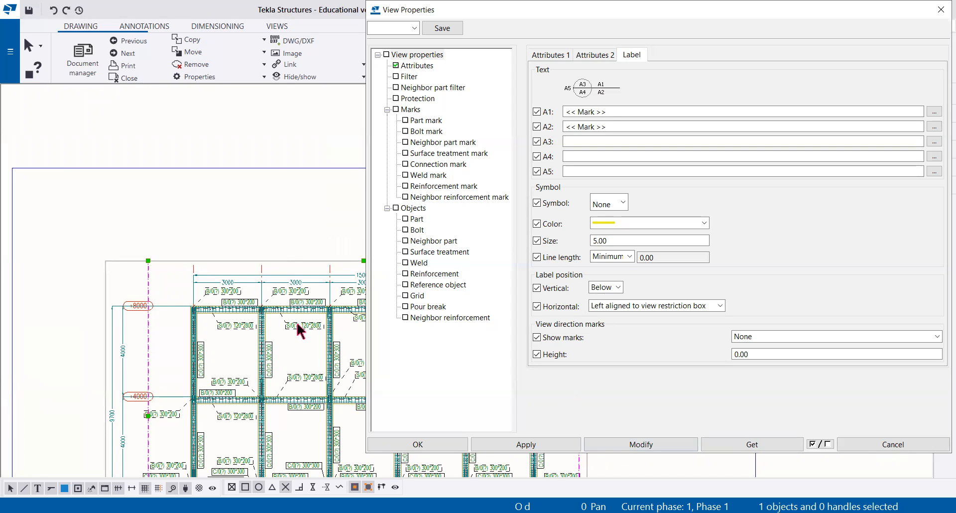
pyautogui.scroll(-1, 296, 321)
pyautogui.scroll(-1, 272, 248)
pyautogui.moveTo(271, 246); pyautogui.dragTo(241, 152, button='middle')
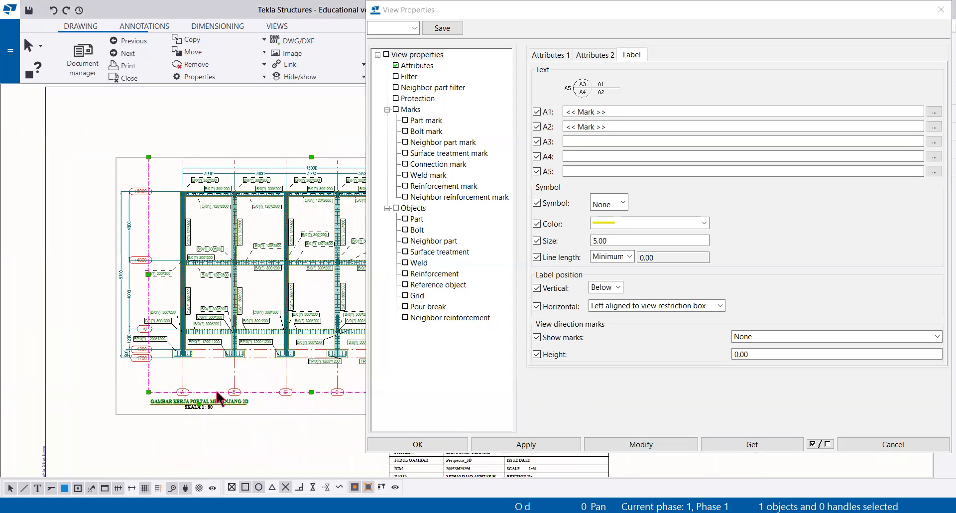
pyautogui.click(520, 445)
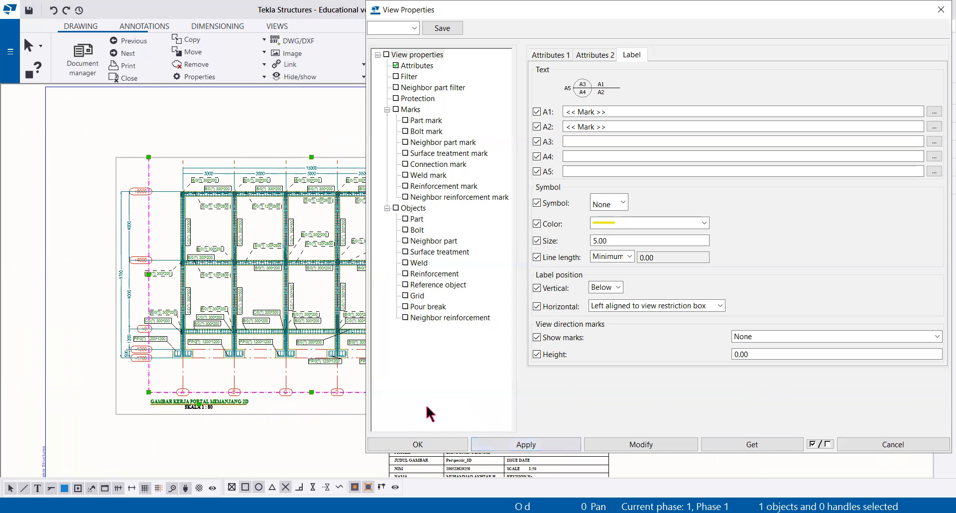
pyautogui.click(411, 443)
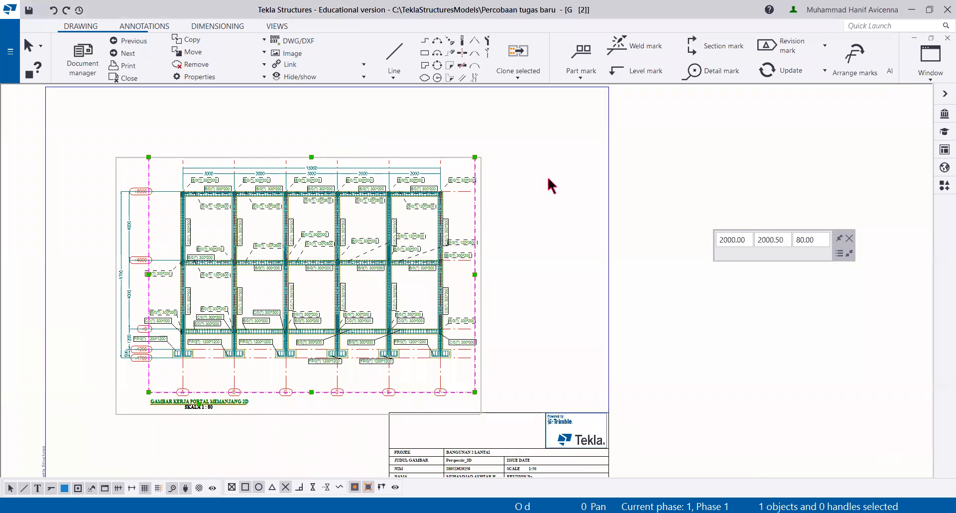
pyautogui.click(547, 175)
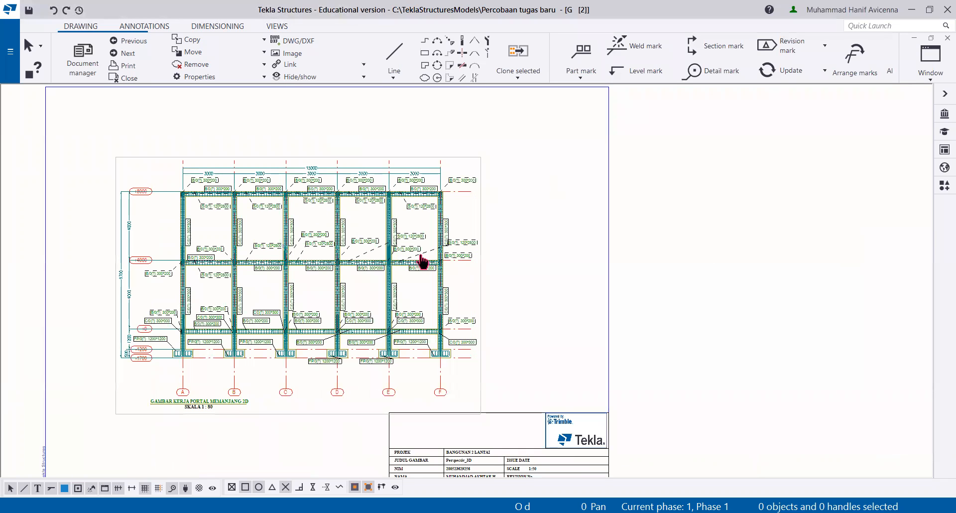
pyautogui.scroll(2, 318, 171)
pyautogui.scroll(1, 320, 219)
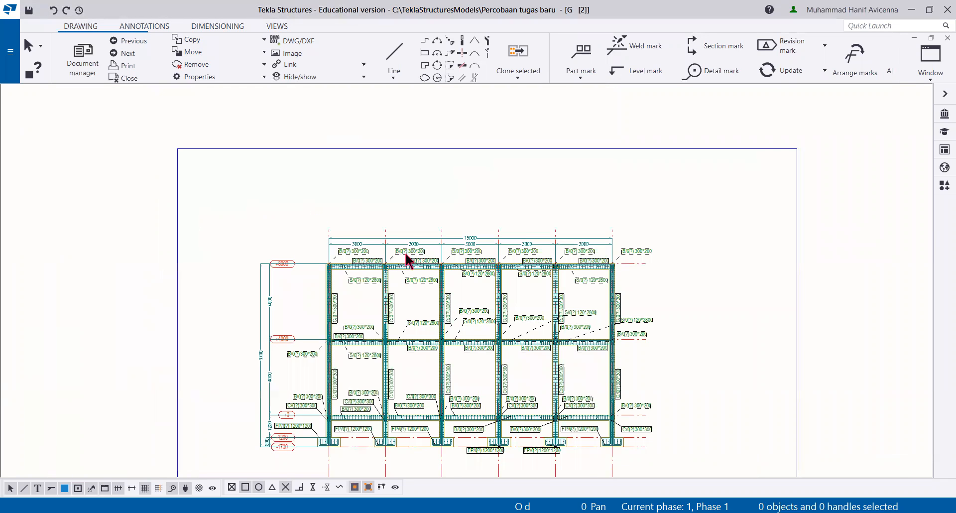
pyautogui.scroll(-1, 408, 259)
pyautogui.moveTo(427, 275); pyautogui.dragTo(374, 233, button='middle')
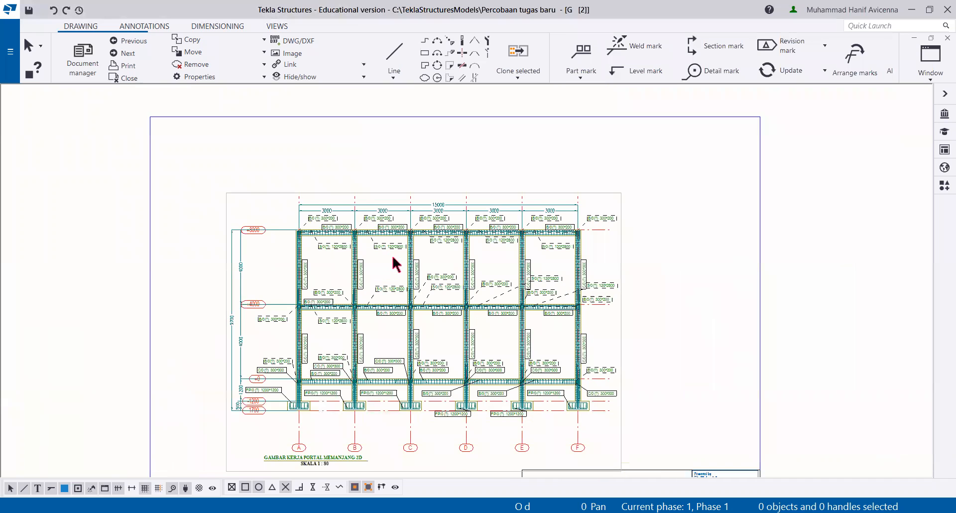
pyautogui.scroll(-1, 399, 269)
pyautogui.scroll(-2, 387, 241)
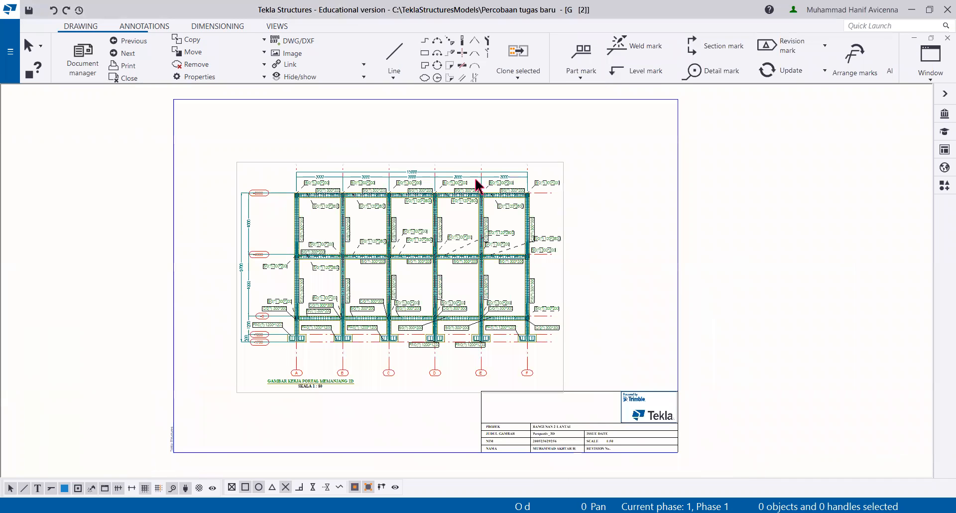